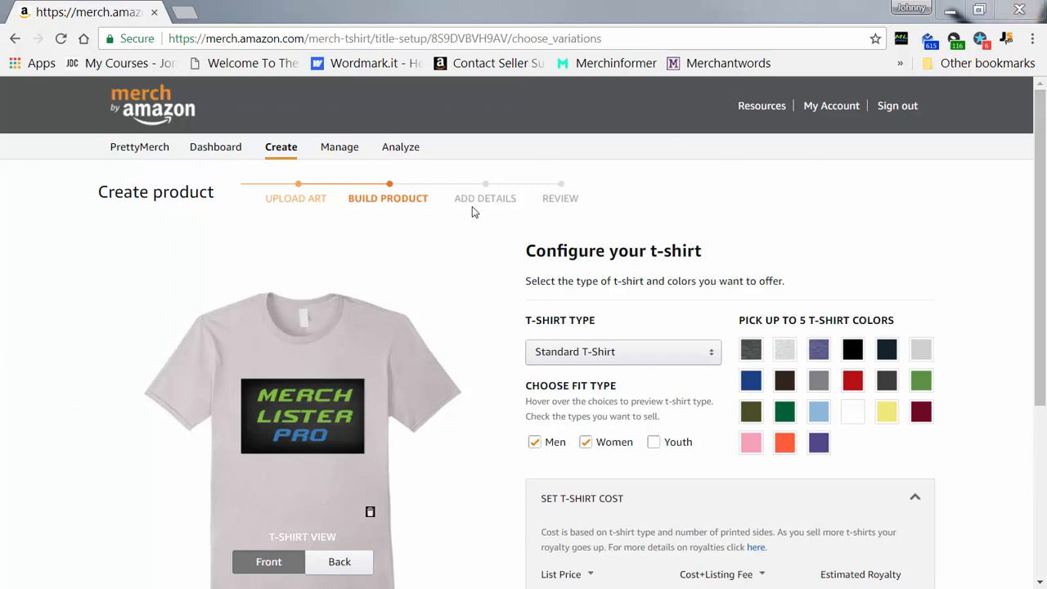
Open the Merch Lister Pro profiles page and start a new merch profile with the brand name Merch Lister Pro Tees.
left_click(902, 40)
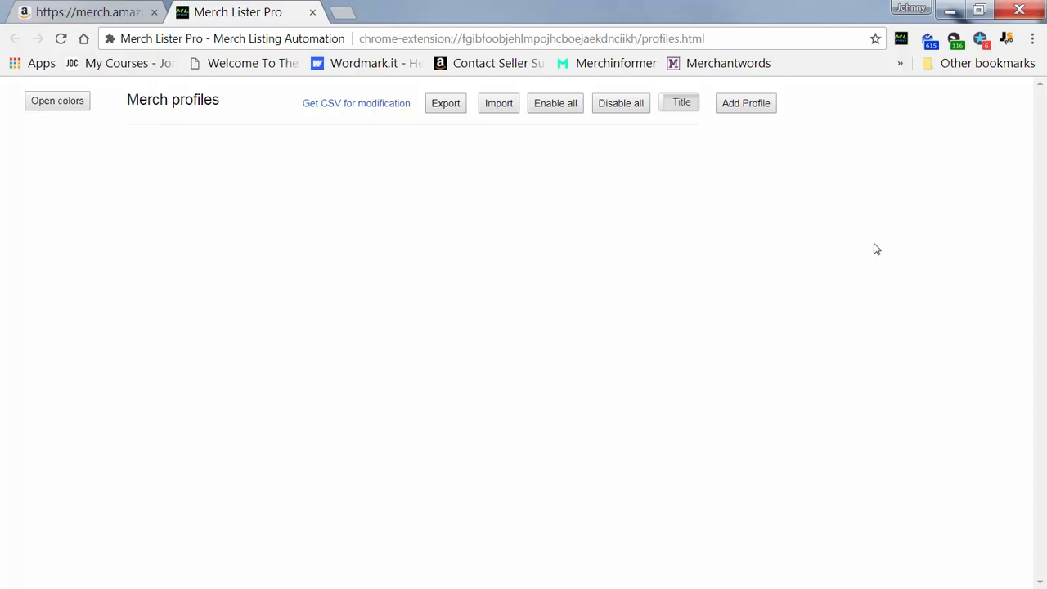
left_click(743, 108)
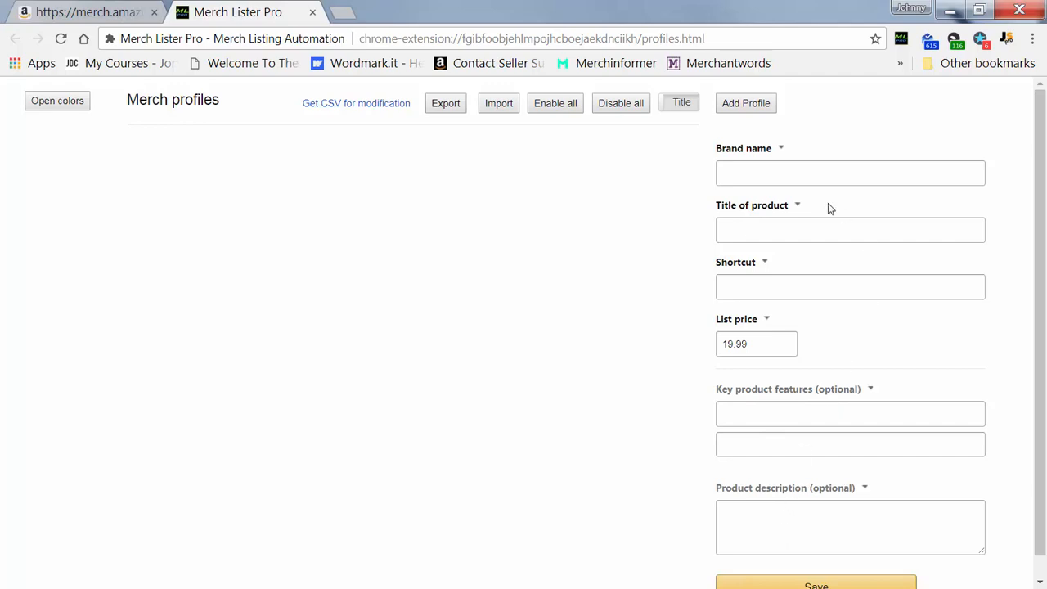
left_click(863, 172)
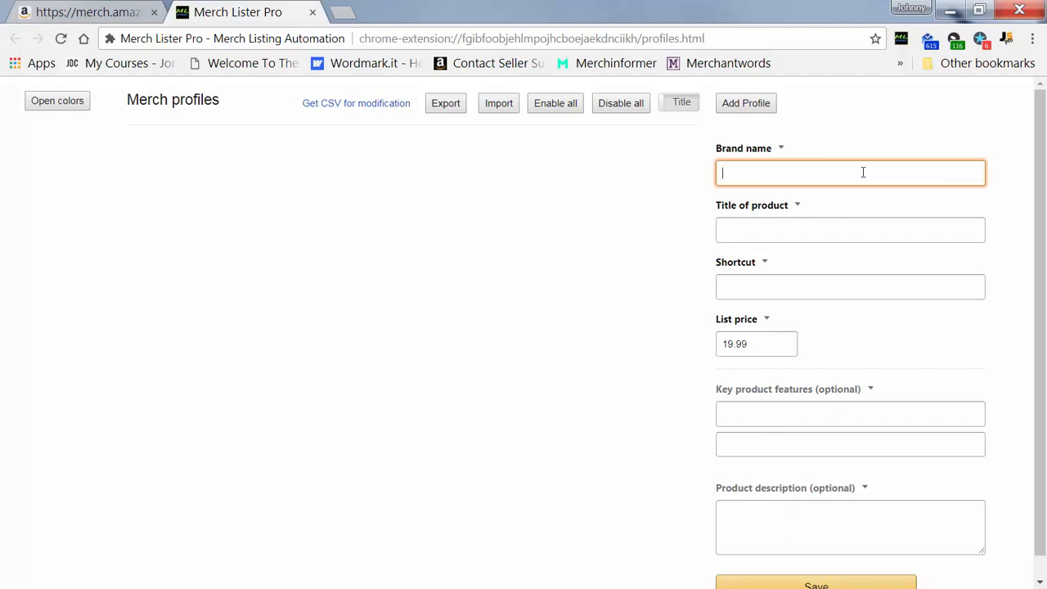
type("Merch Lister Pro Tees")
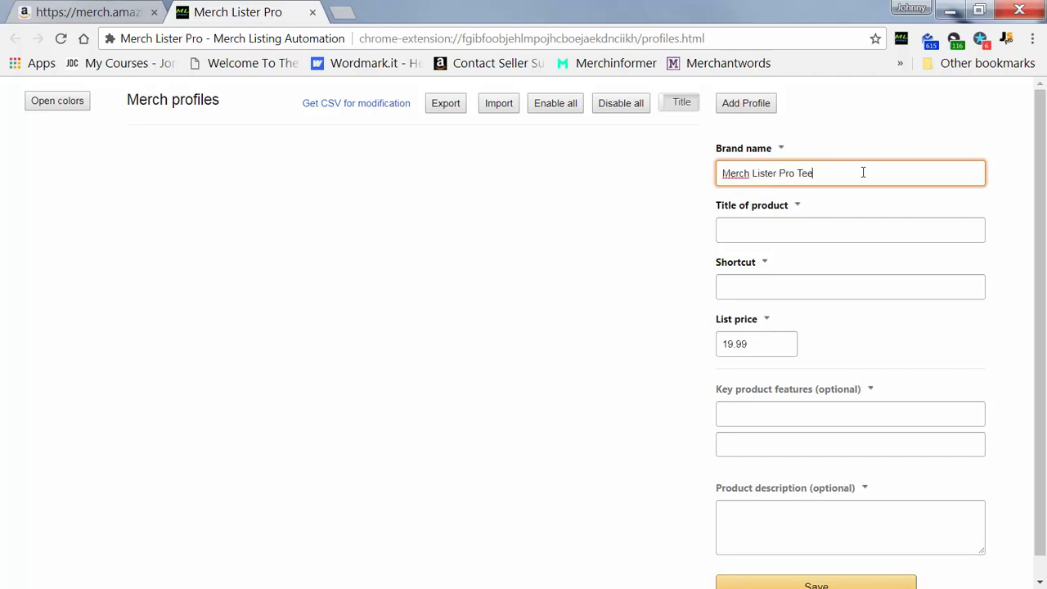
Set the merch profile's product title to MLP TEST Shirt, its shortcut to q and its list price to 19.97.
key("Tab")
key("Tab")
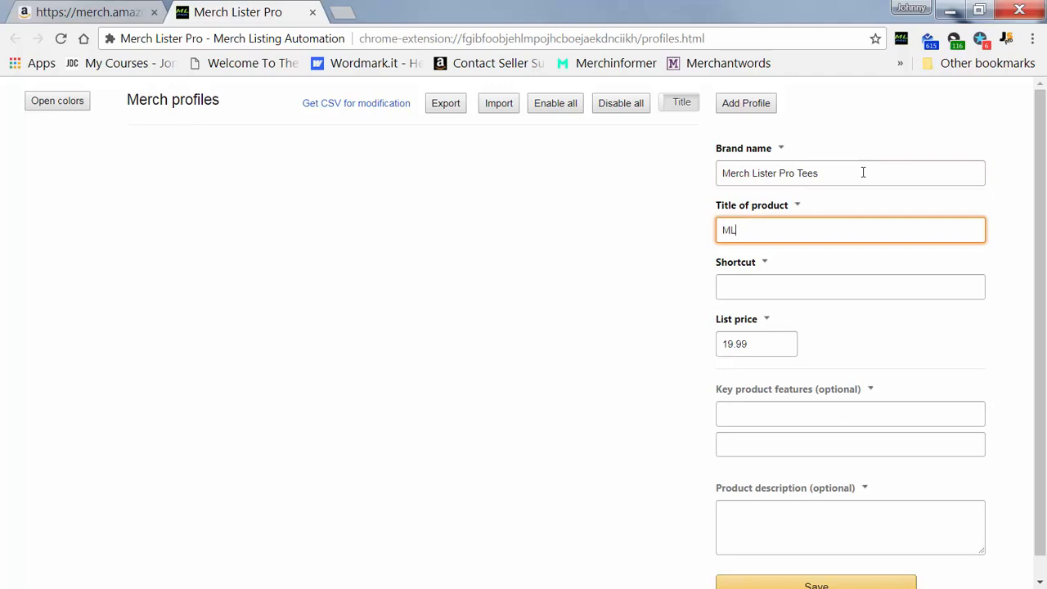
type("MLP TEST Shirt")
key("Tab")
key("Tab")
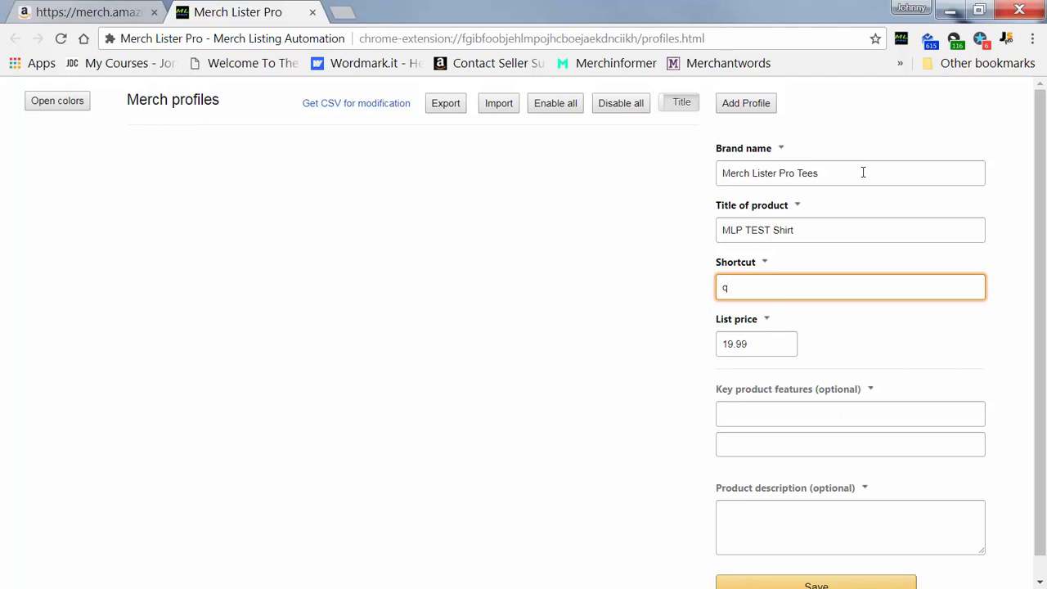
key("Tab")
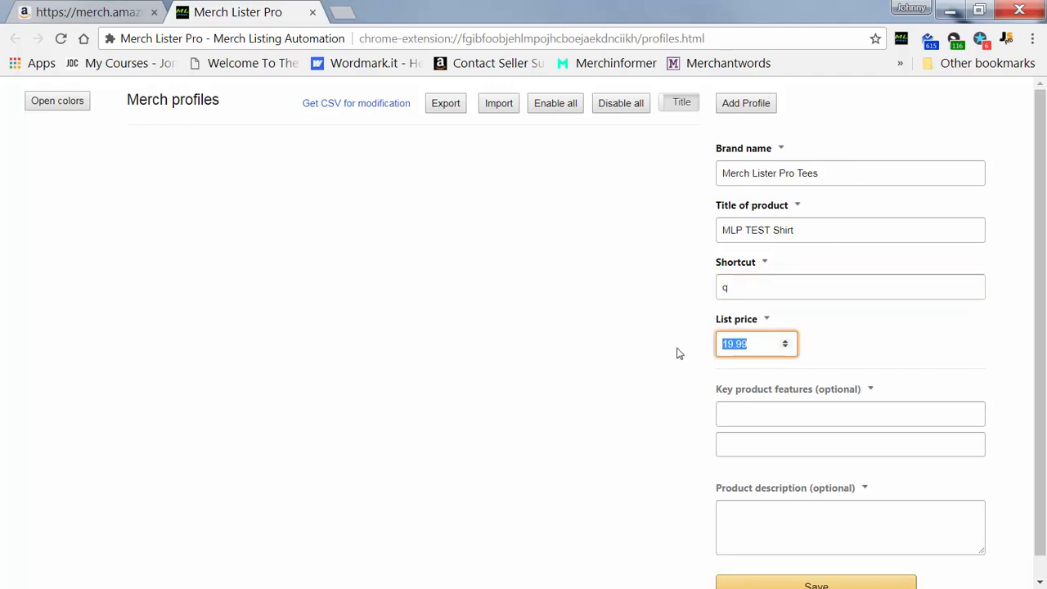
type("19.97")
Enter "cool bullet 1" and "nice bullet 2" as the profile's two key product features.
left_click(812, 413)
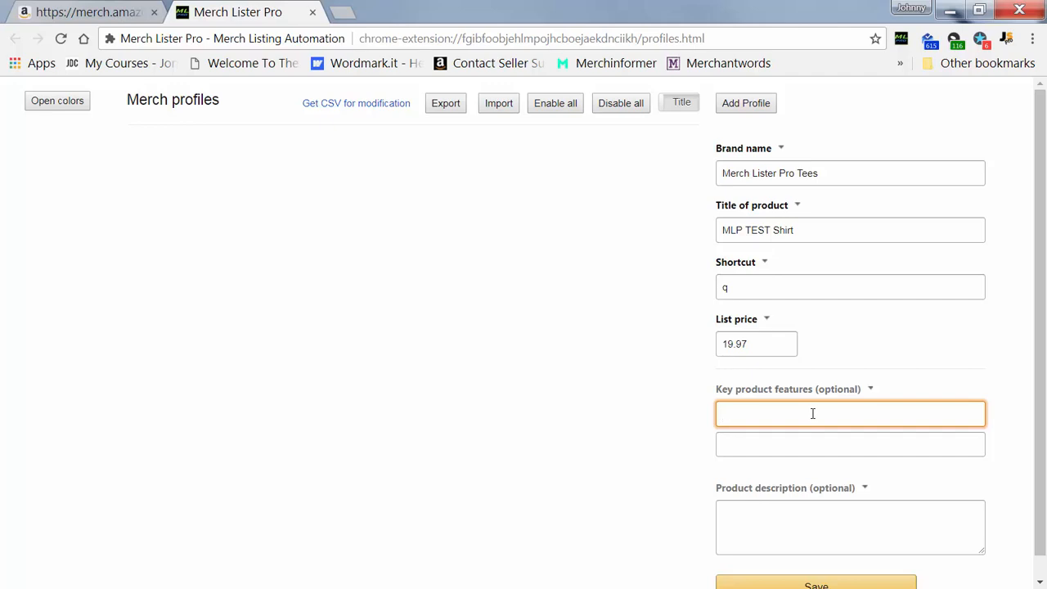
type("bu")
type("cool")
type("llet 1")
key("Tab")
type("nice b")
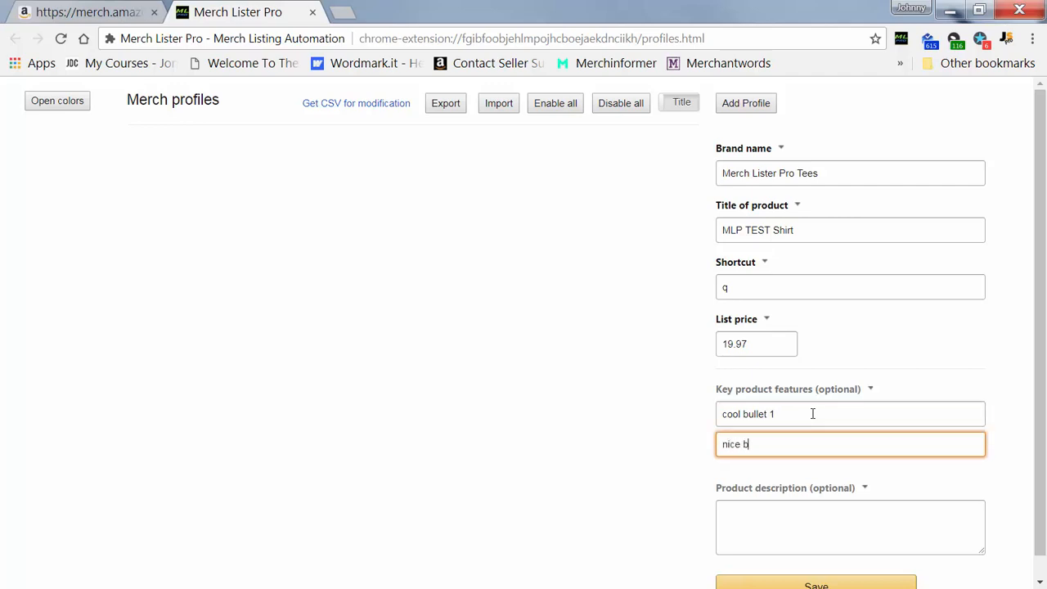
type("ullet 2")
Enter "really great description" as the product description and save the merch profile.
key("Tab")
key("Tab")
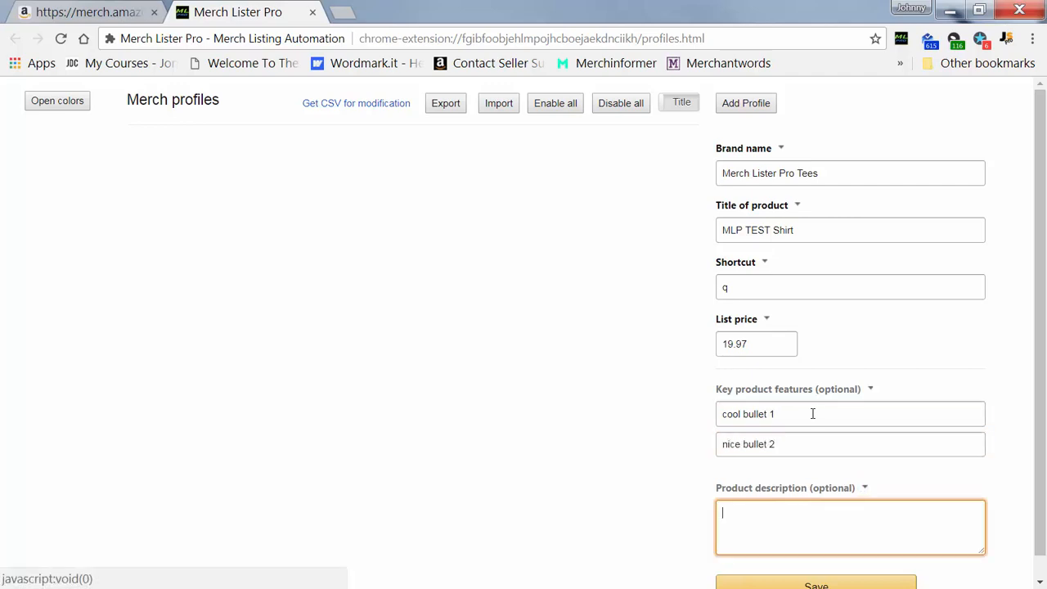
type("really great d")
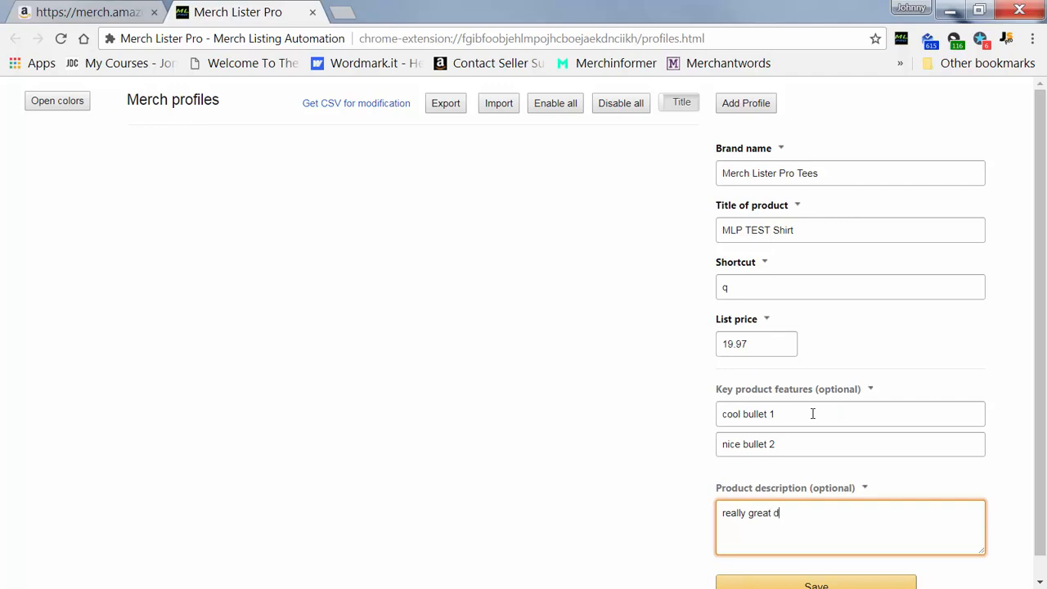
type("escription")
left_click(817, 584)
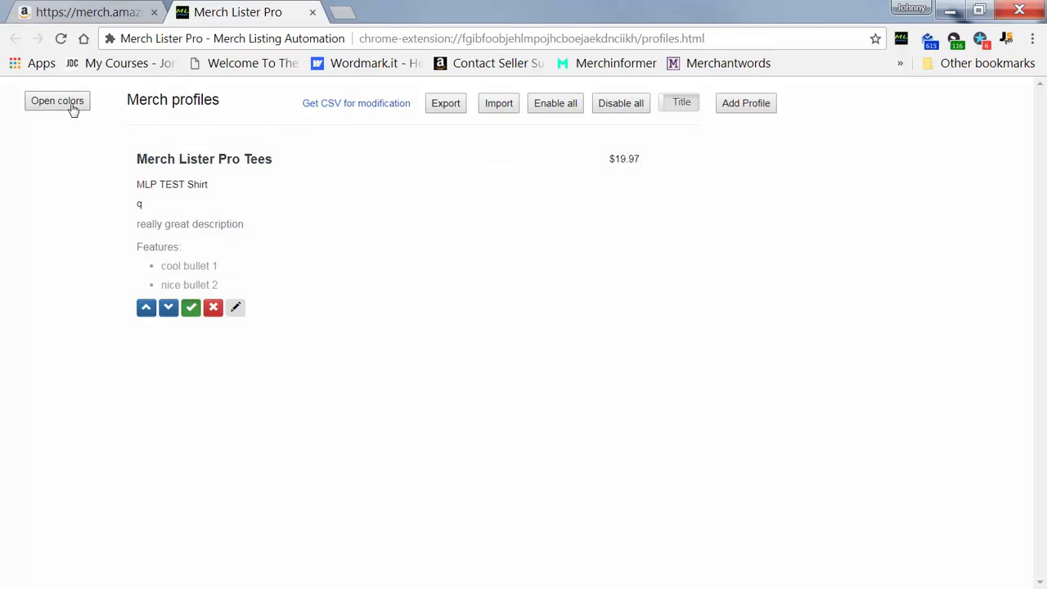
Start a new profile in the Color Selector Tool named Standard Dark with the shortcut 1.
left_click(72, 109)
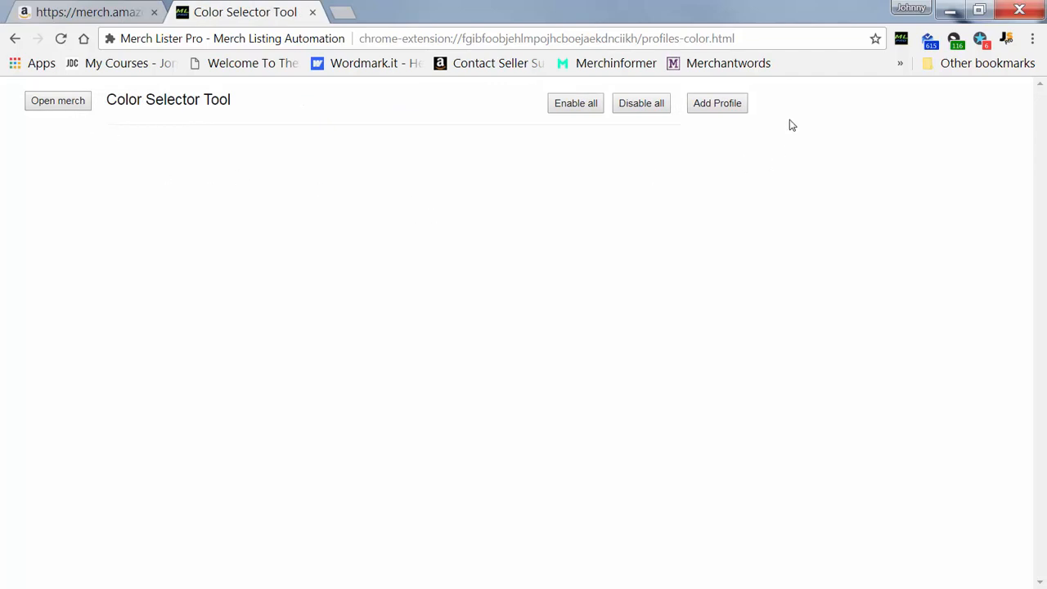
left_click(725, 109)
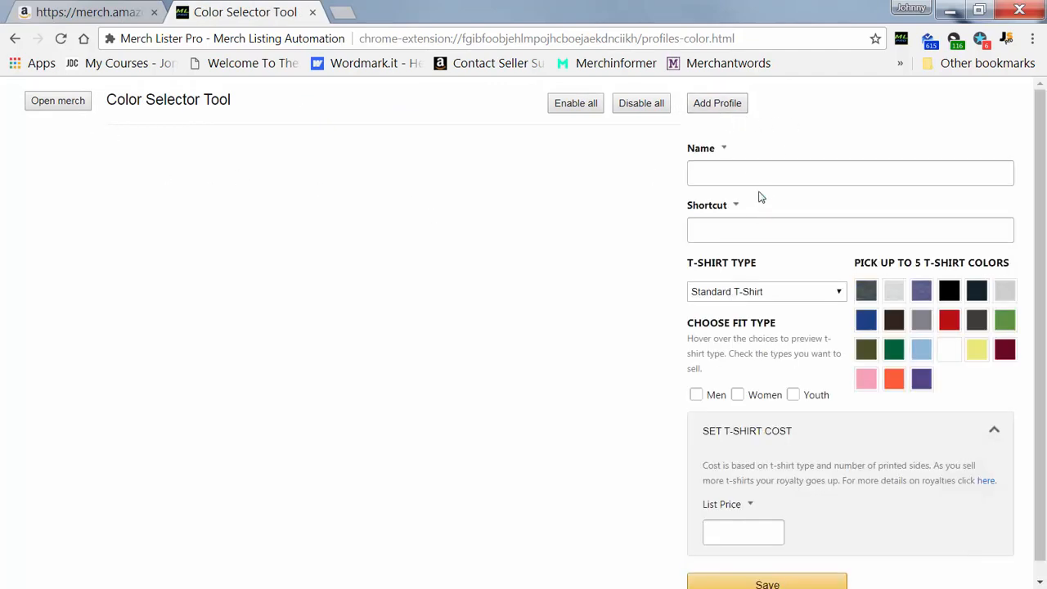
left_click(761, 174)
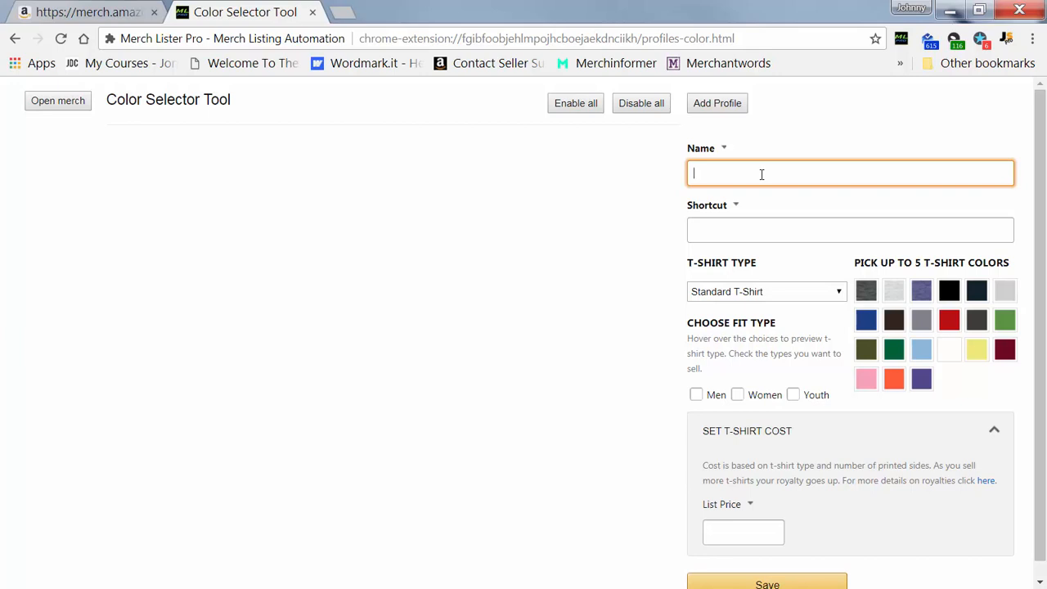
type("Standard Dark")
key("Tab")
key("Tab")
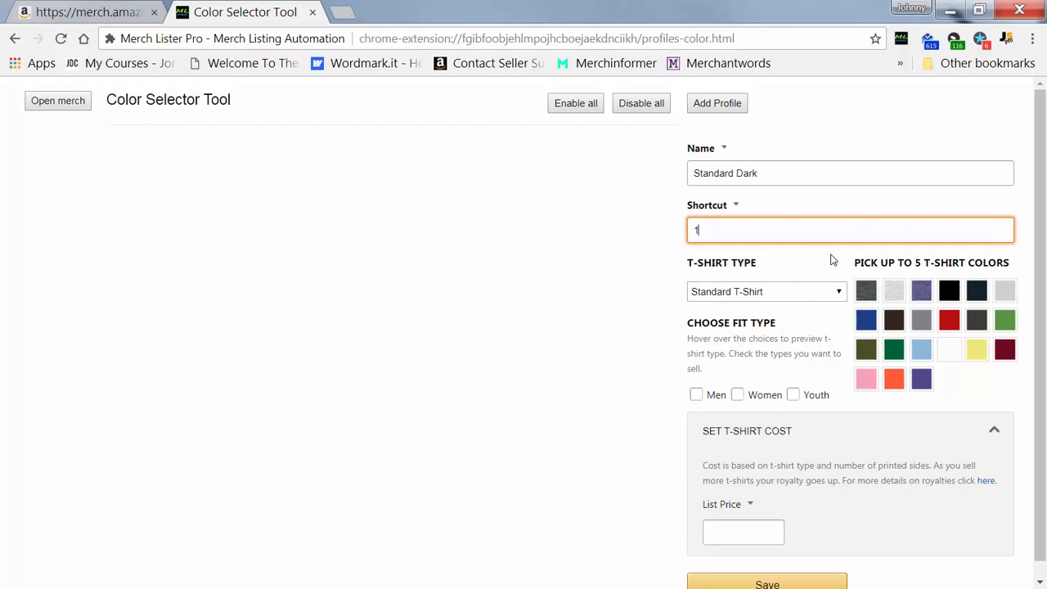
Choose Standard T-Shirt as the type and pick the Dark Heather, Heather Blue, black, navy and dark grey shirt colors.
left_click(747, 295)
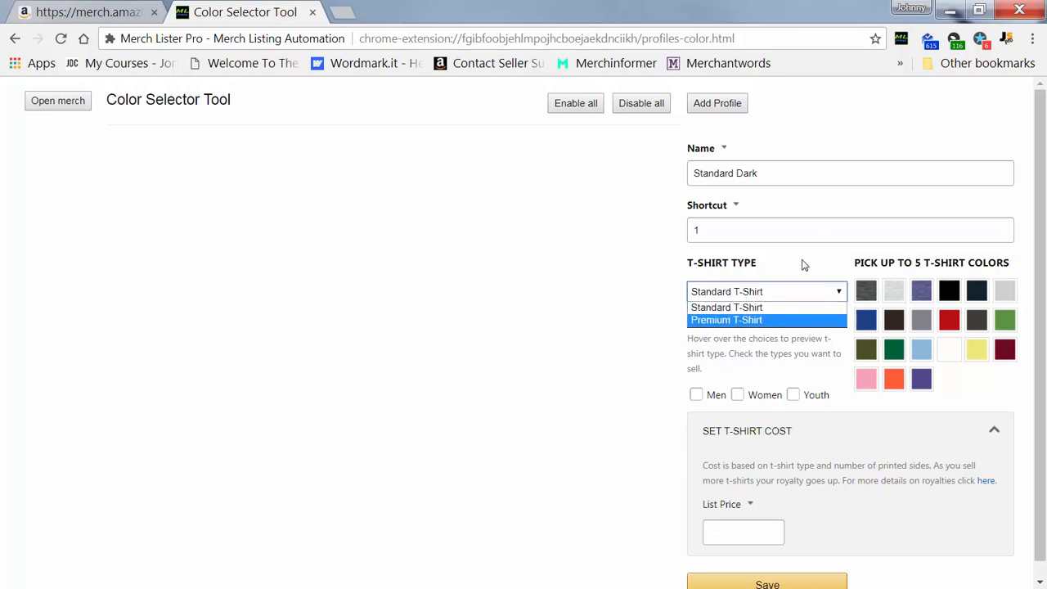
left_click(800, 307)
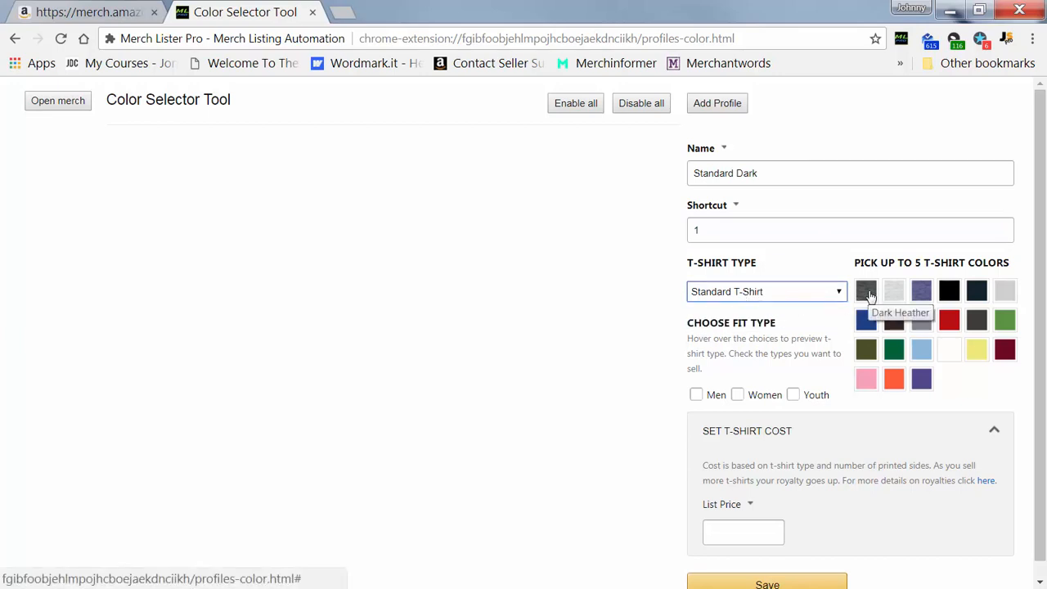
left_click(867, 293)
left_click(922, 293)
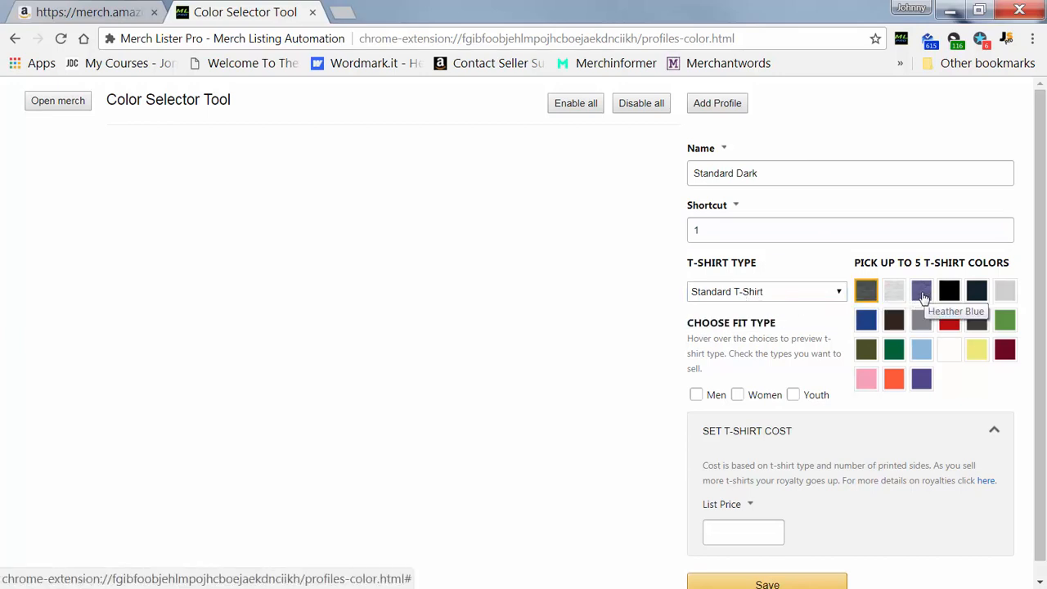
left_click(949, 291)
left_click(977, 291)
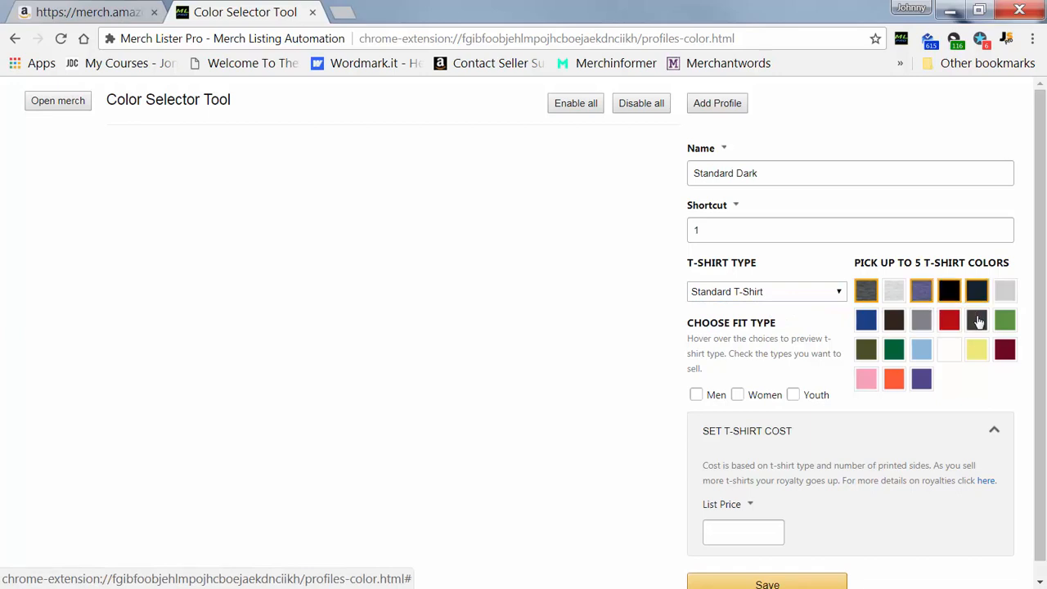
left_click(977, 320)
Enable the Men, Women and Youth fit types for the Standard Dark profile.
left_click(697, 395)
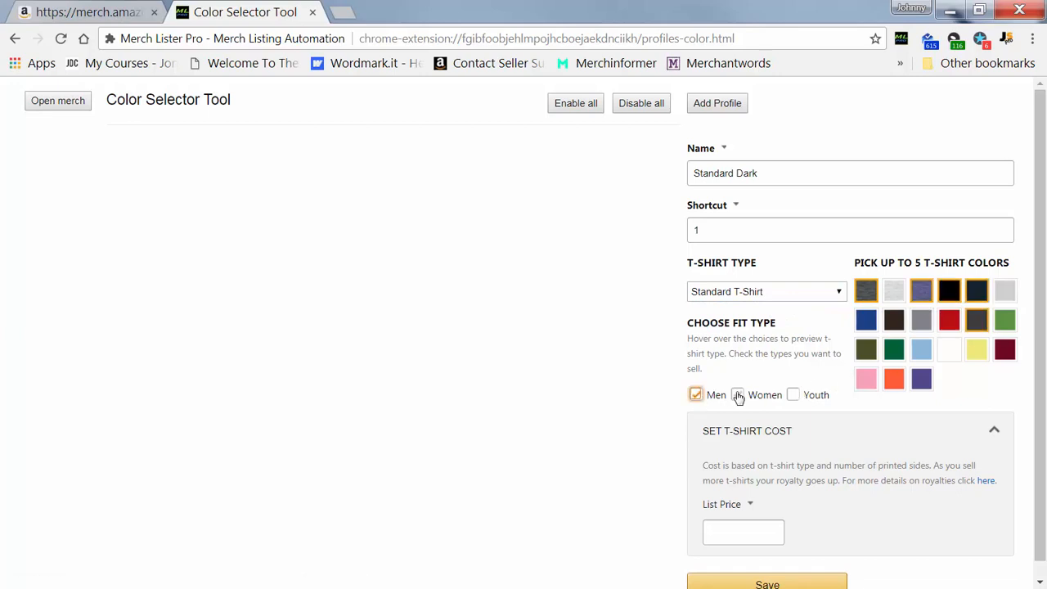
left_click(738, 396)
left_click(797, 396)
Set the Standard Dark profile's list price to 19.97 and save the profile.
scroll(695, 352, "down", 1)
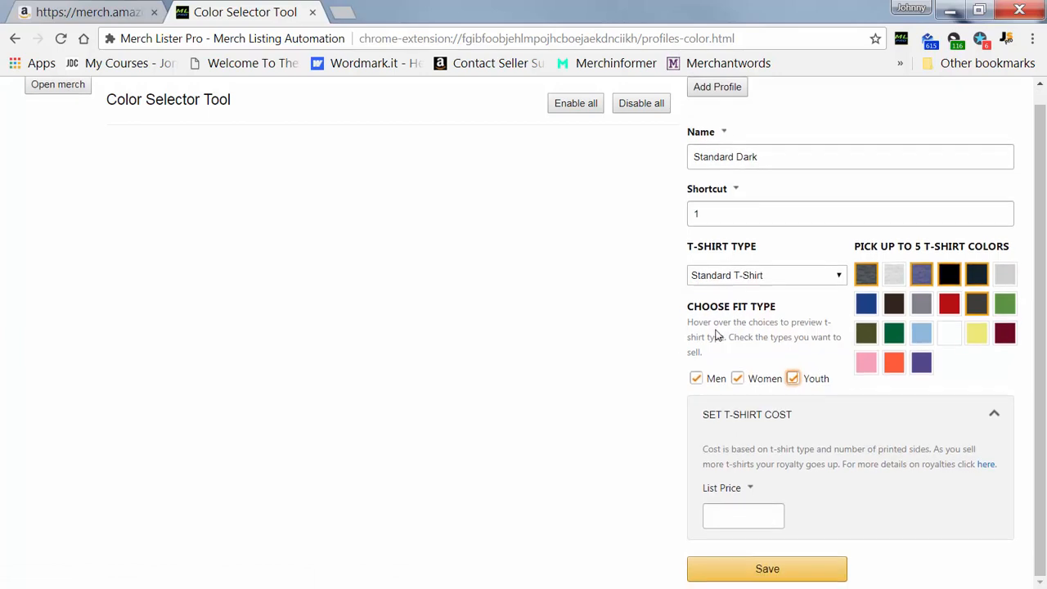
left_click(740, 522)
type("1")
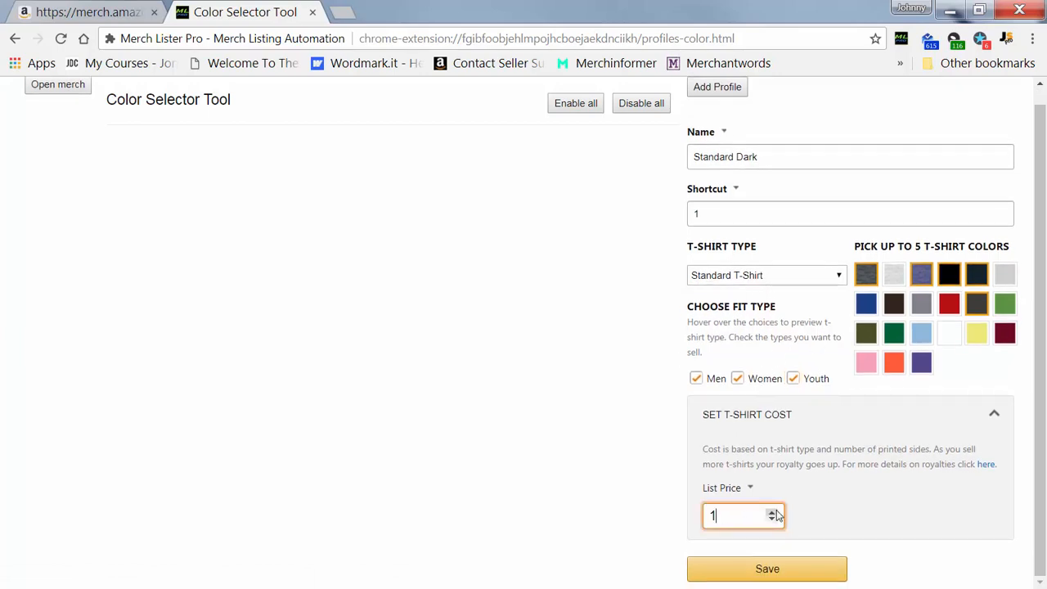
type("9.97")
left_click(783, 568)
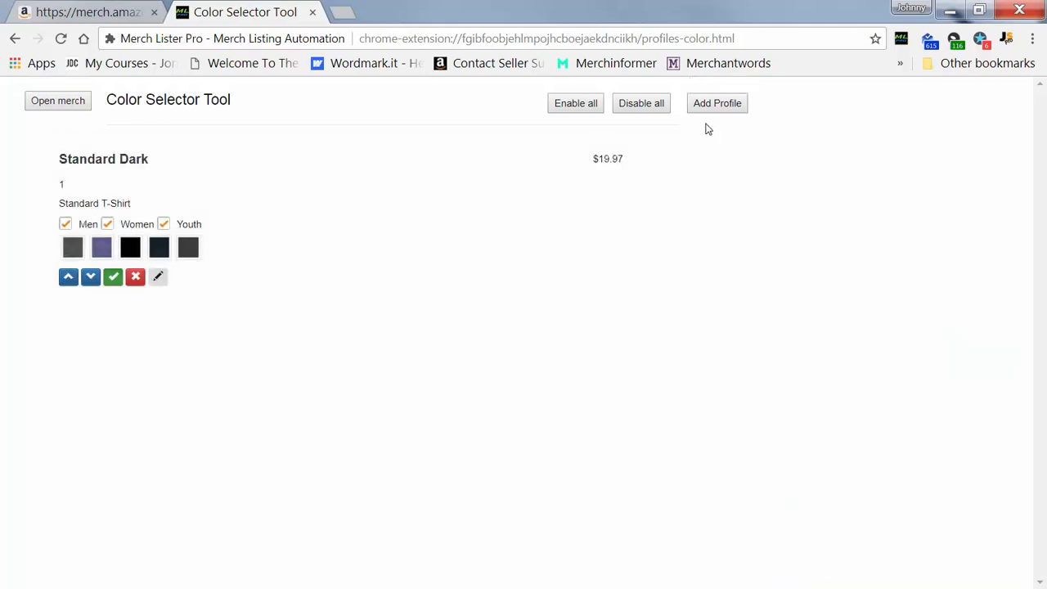
Start a second color profile named Premium Bright with the shortcut 2.
left_click(705, 109)
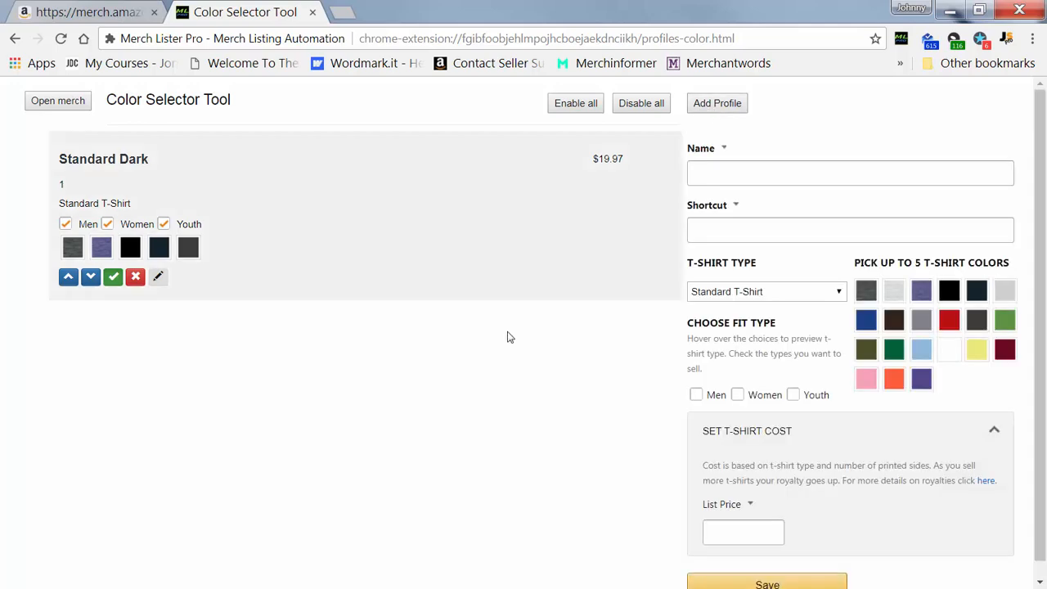
left_click(730, 179)
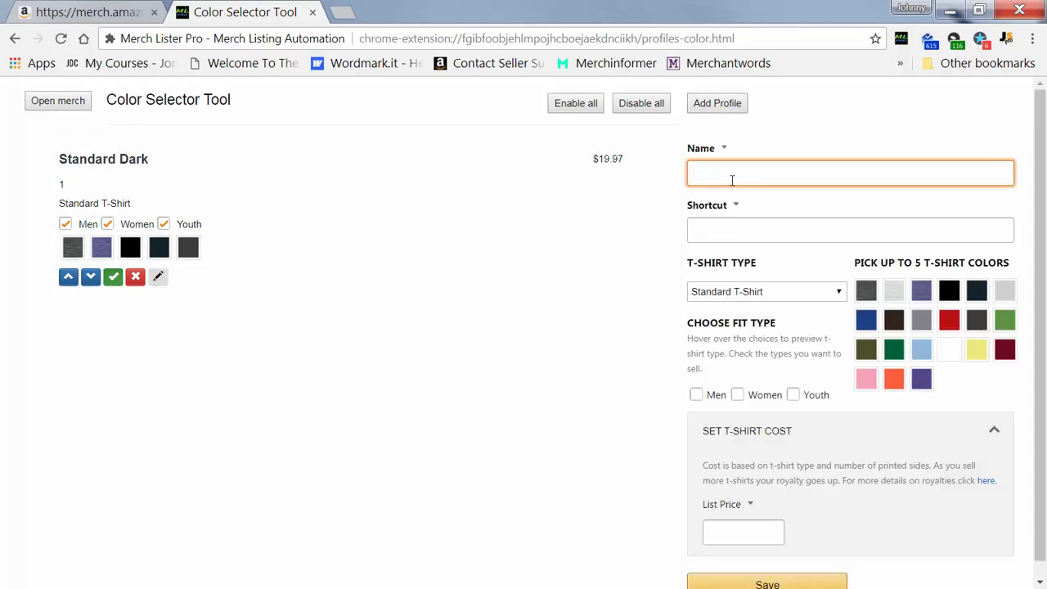
type("Premium Bright")
key("Tab")
key("Tab")
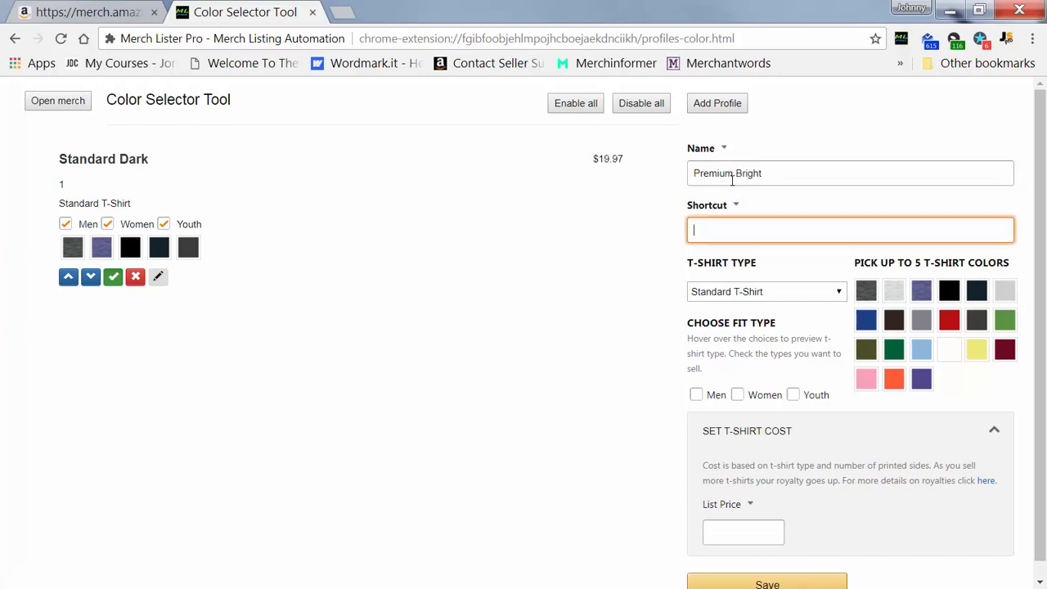
type("2")
Choose Premium T-Shirt as the type and enable the Men, Women and Youth fits for the Premium Bright profile.
left_click(784, 288)
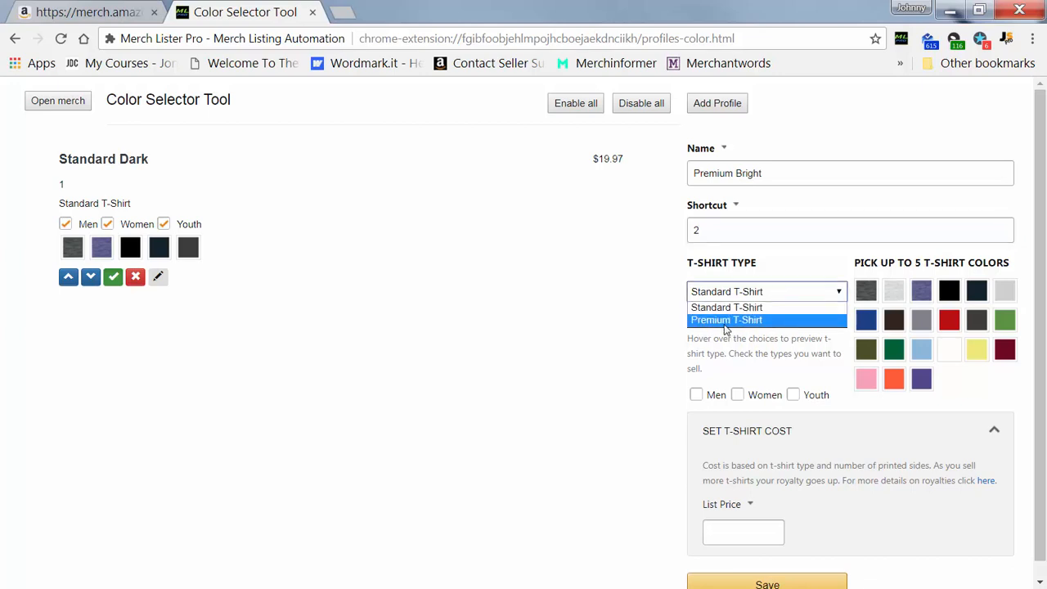
left_click(728, 321)
left_click(696, 394)
left_click(738, 394)
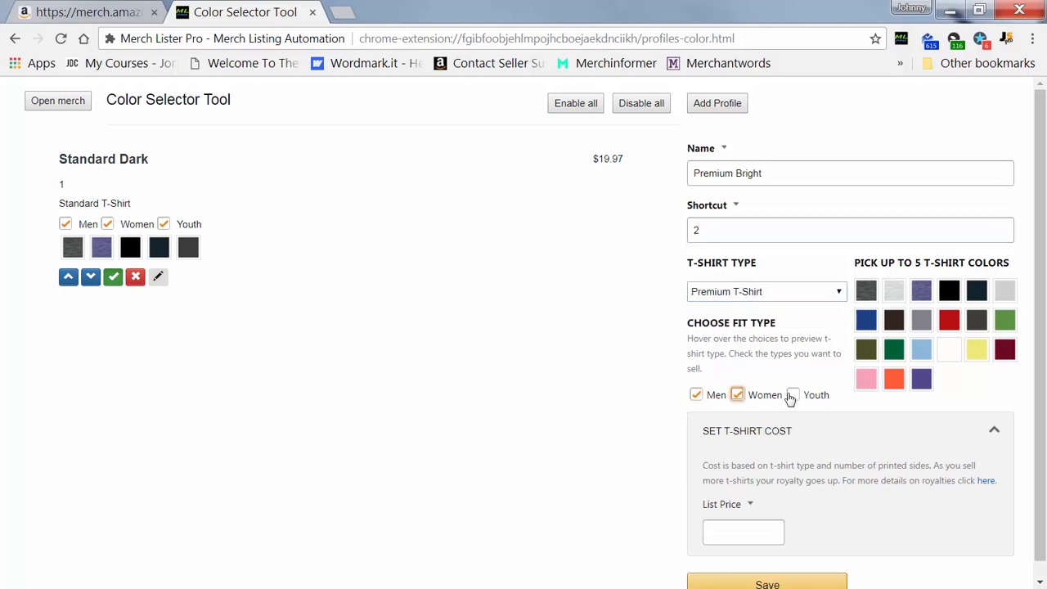
left_click(792, 394)
Pick pink, orange, purple, yellow and light green as the five shirt colors for the Premium Bright profile.
left_click(866, 379)
left_click(893, 379)
left_click(922, 379)
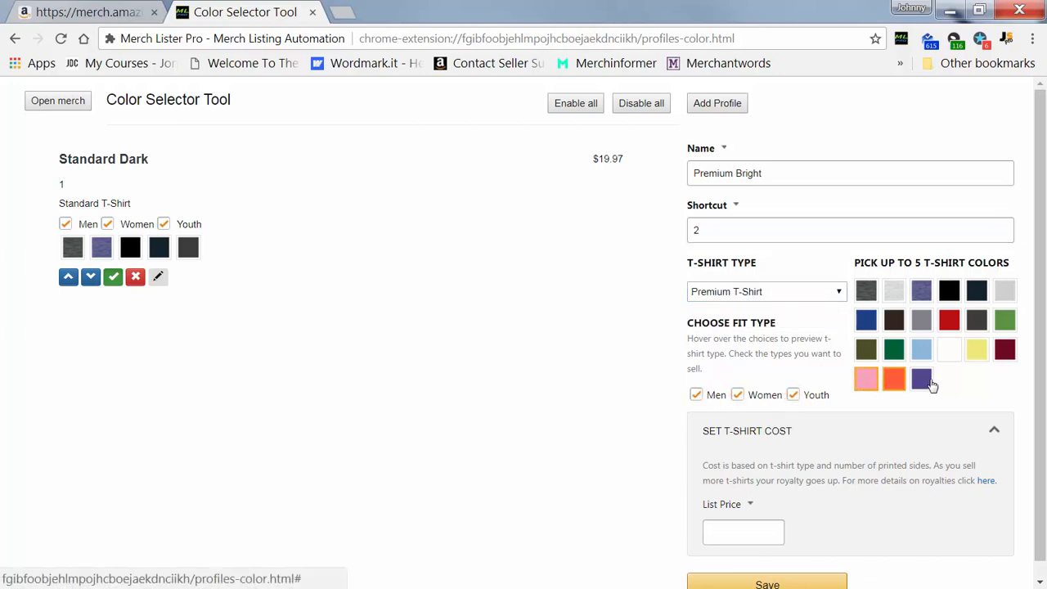
left_click(976, 350)
left_click(1005, 321)
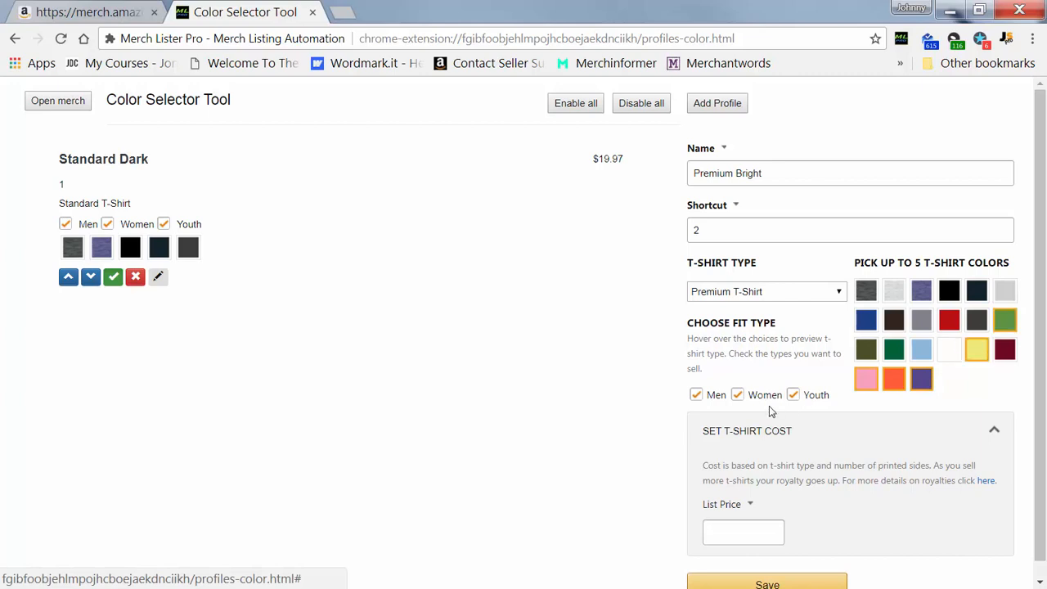
Set the Premium Bright list price to 21.97, save the profile and return to the merch profiles page.
left_click(736, 532)
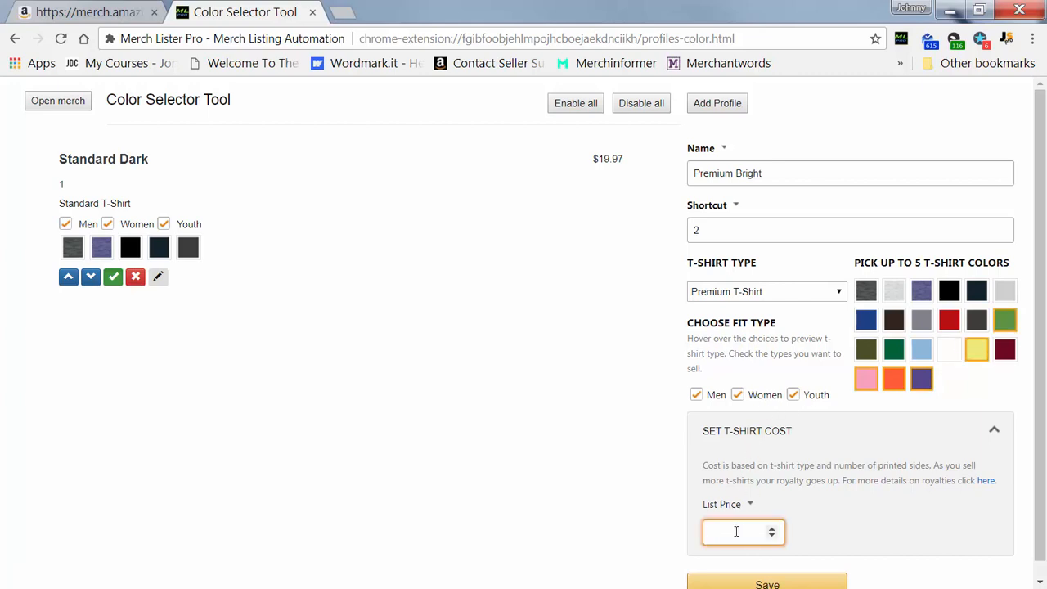
type("21.97")
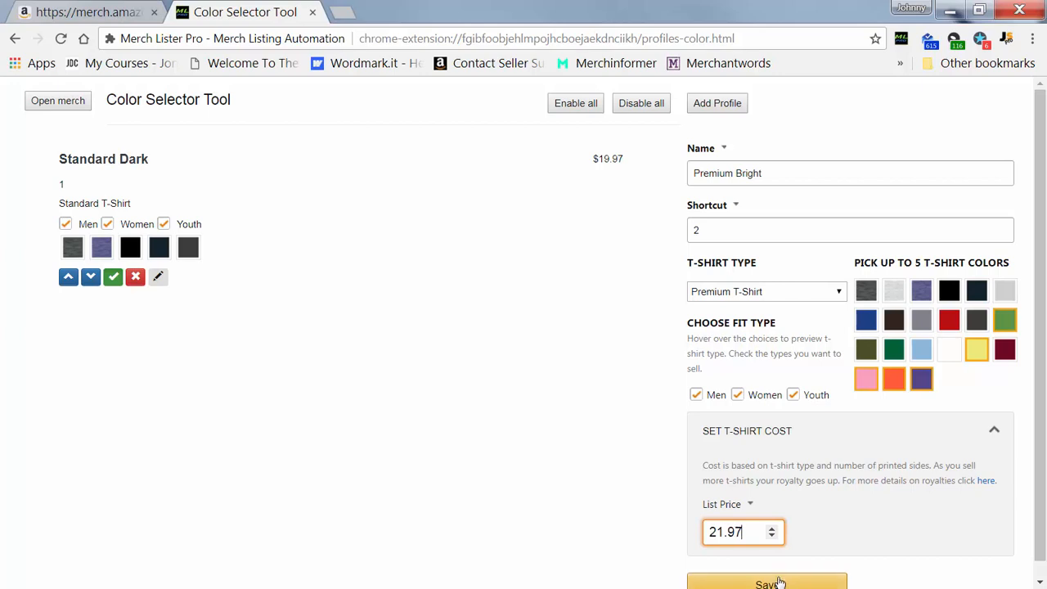
left_click(779, 582)
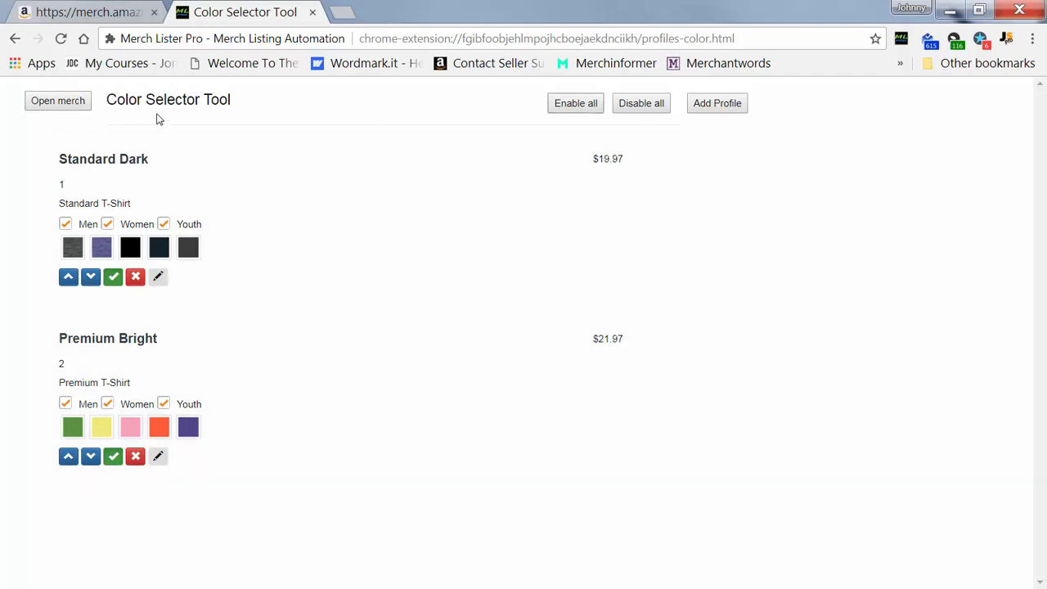
left_click(68, 105)
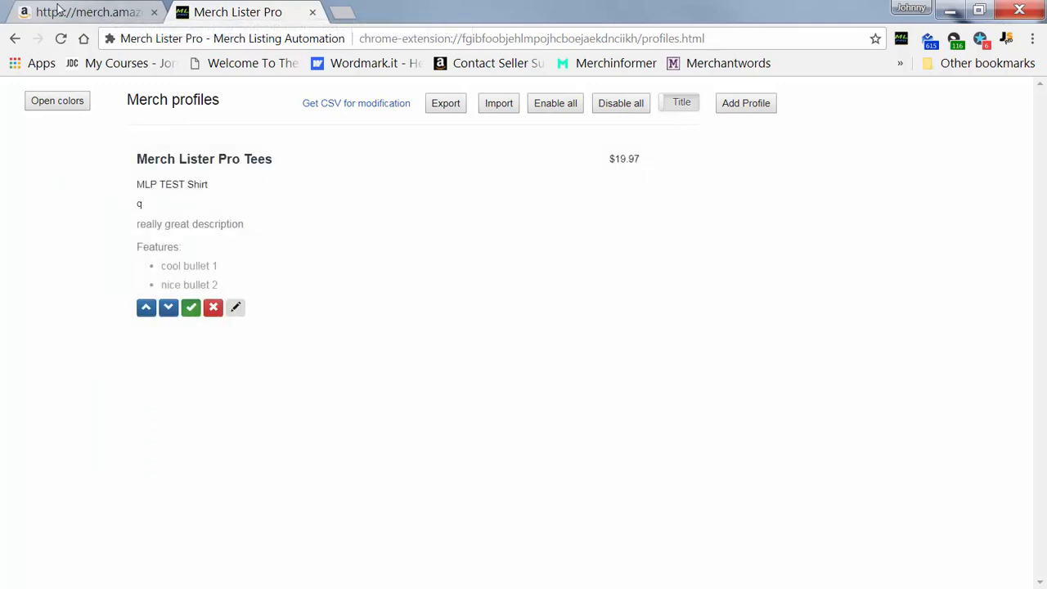
Switch to the Merch by Amazon listing and apply the Standard Dark color profile with the Color Selector Tool.
left_click(64, 12)
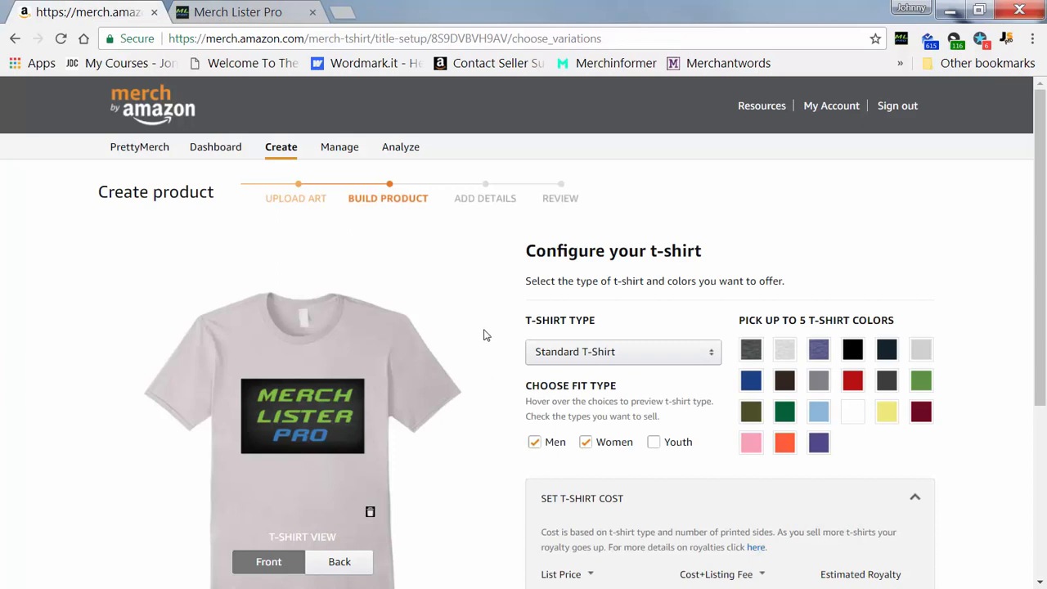
right_click(459, 280)
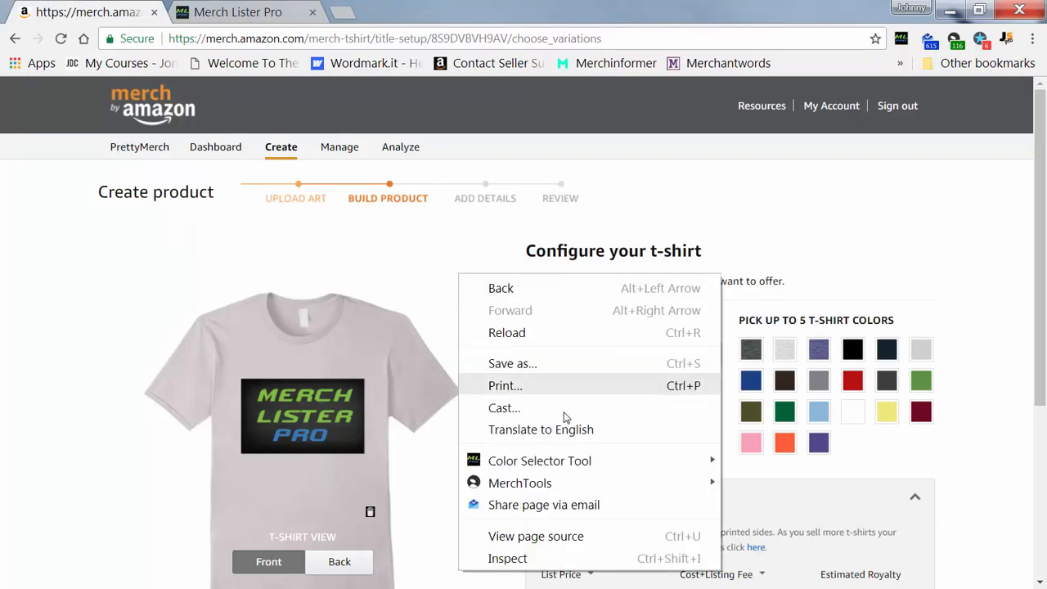
mouse_move(565, 462)
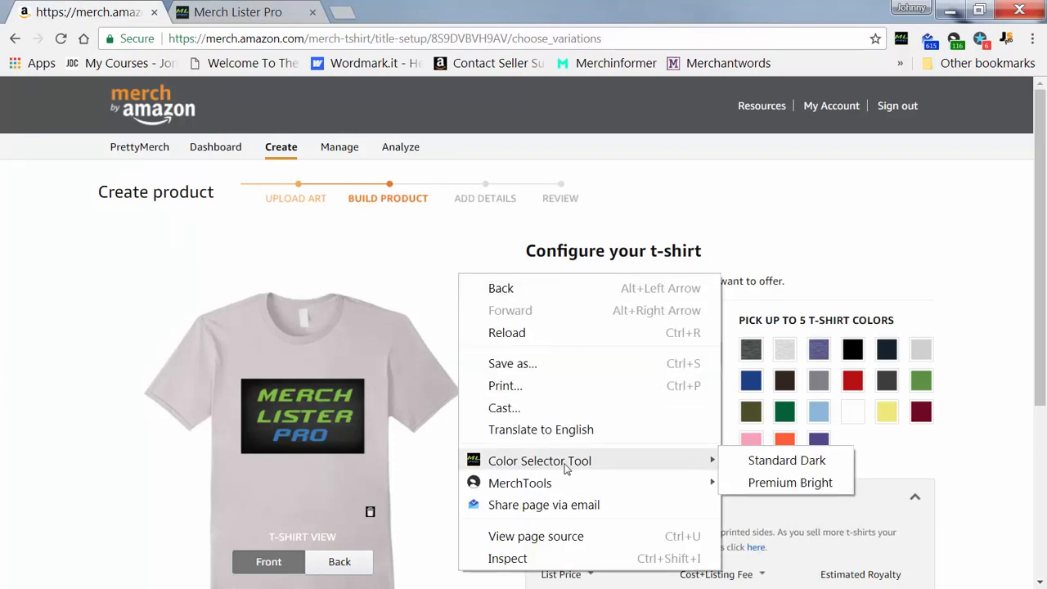
left_click(781, 465)
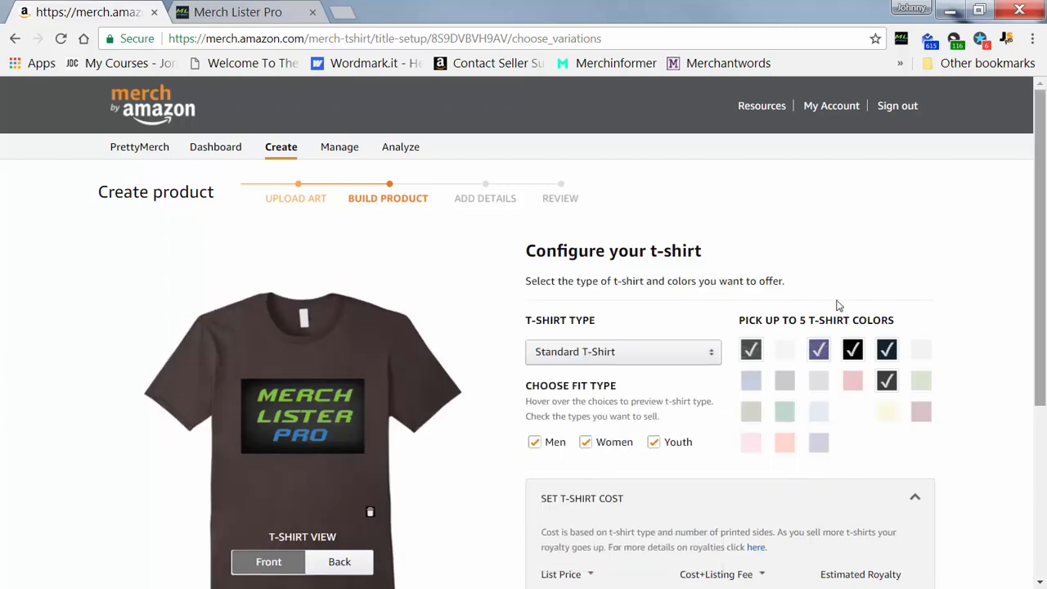
Apply the Premium Bright color profile to the t-shirt and check its list price.
right_click(485, 303)
mouse_move(636, 194)
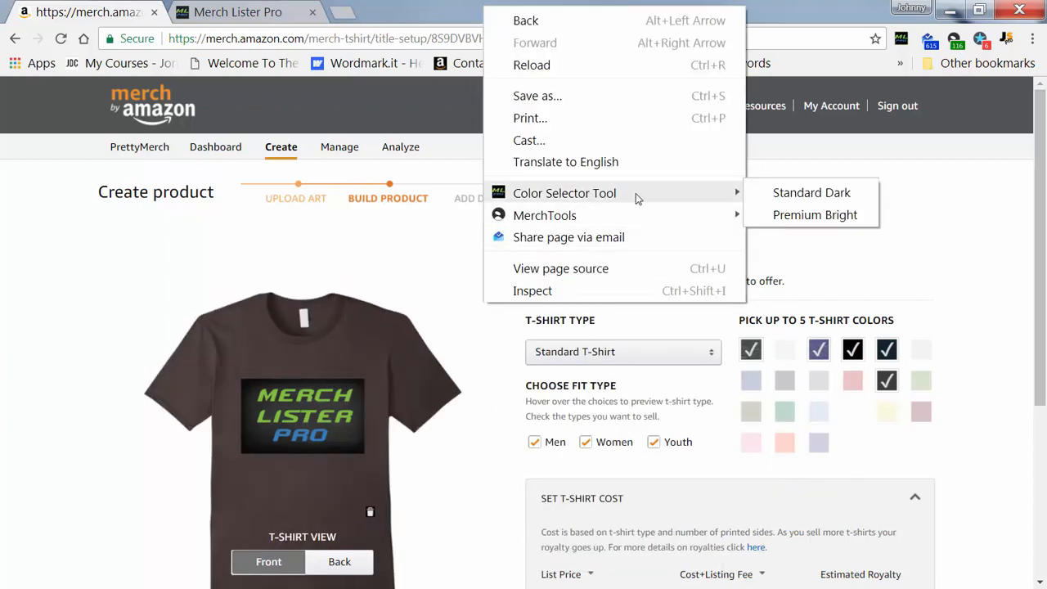
left_click(833, 225)
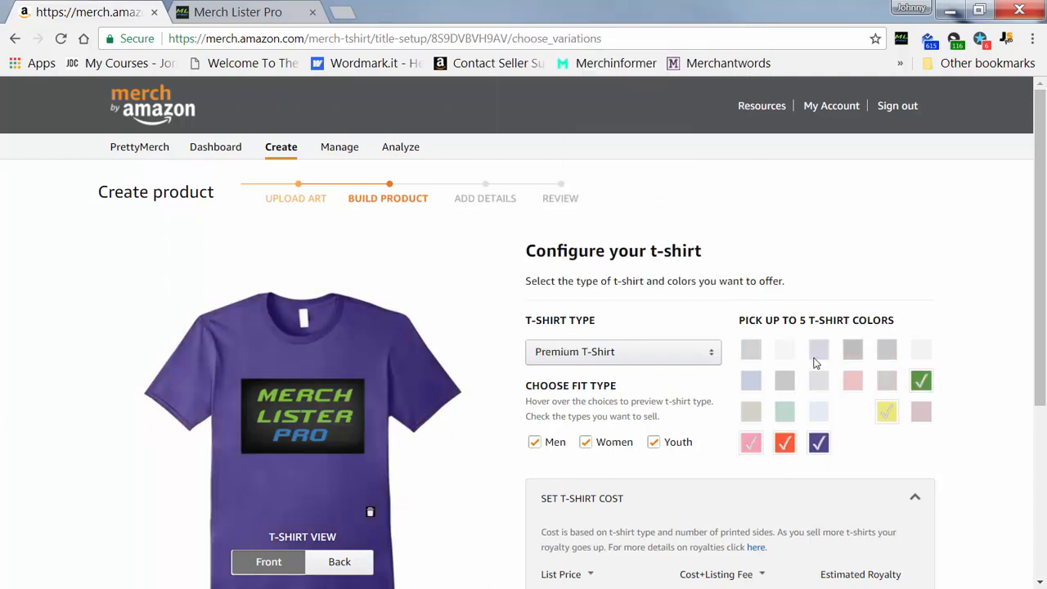
scroll(481, 313, "down", 1)
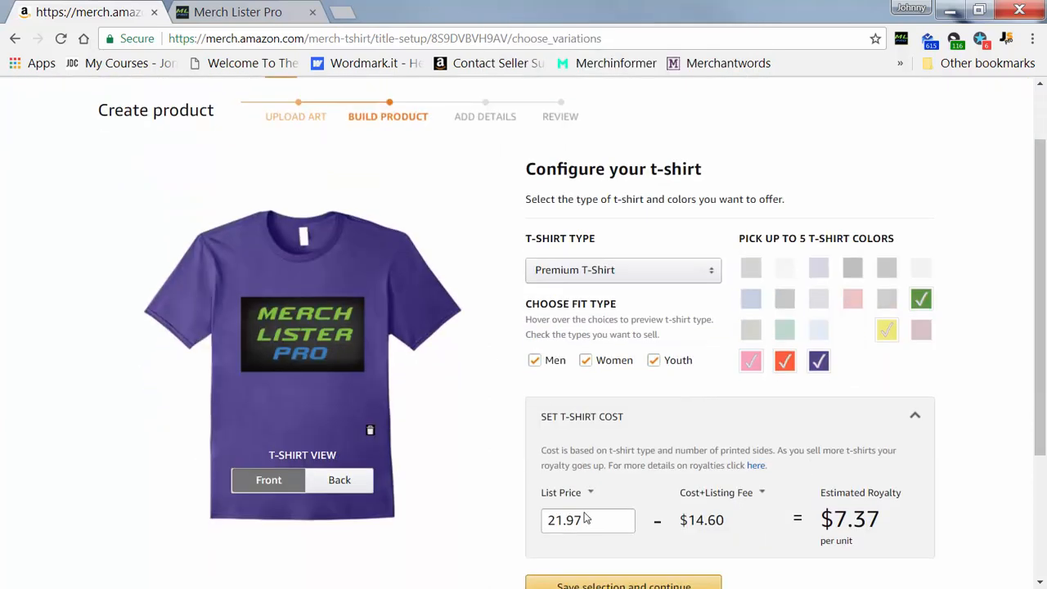
Apply Standard Dark with profile shortcut 1, replace it with Premium Bright using shortcut 2, and save the selection.
left_click(592, 519)
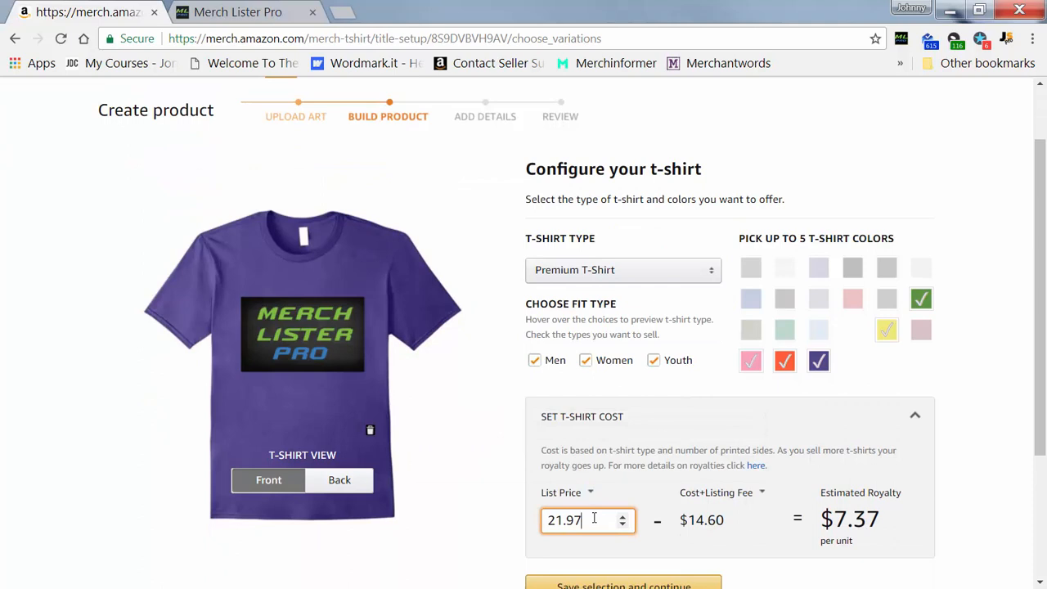
key("alt+1")
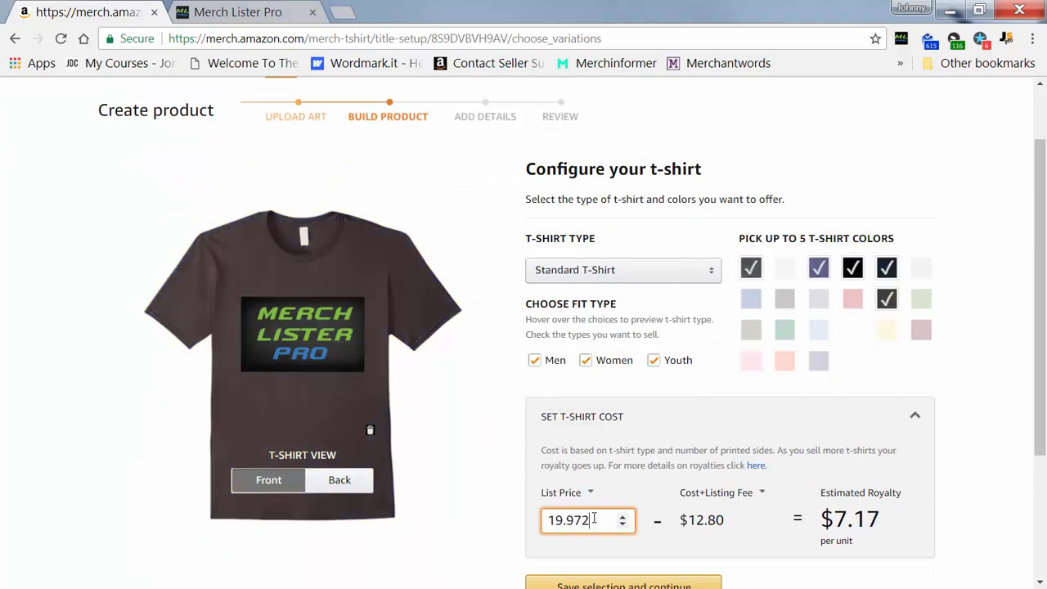
key("alt+2")
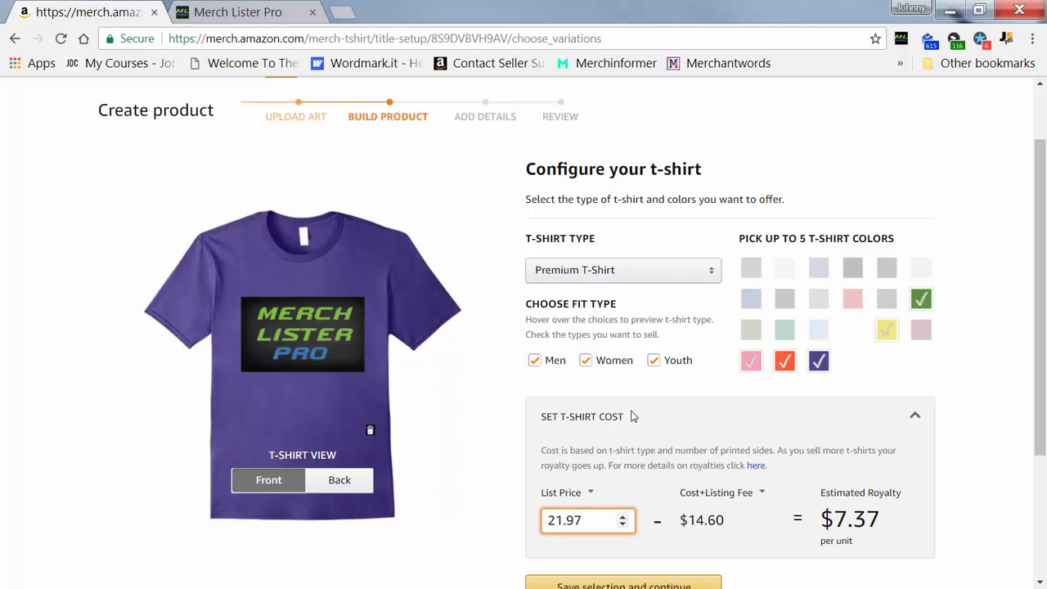
left_click(640, 579)
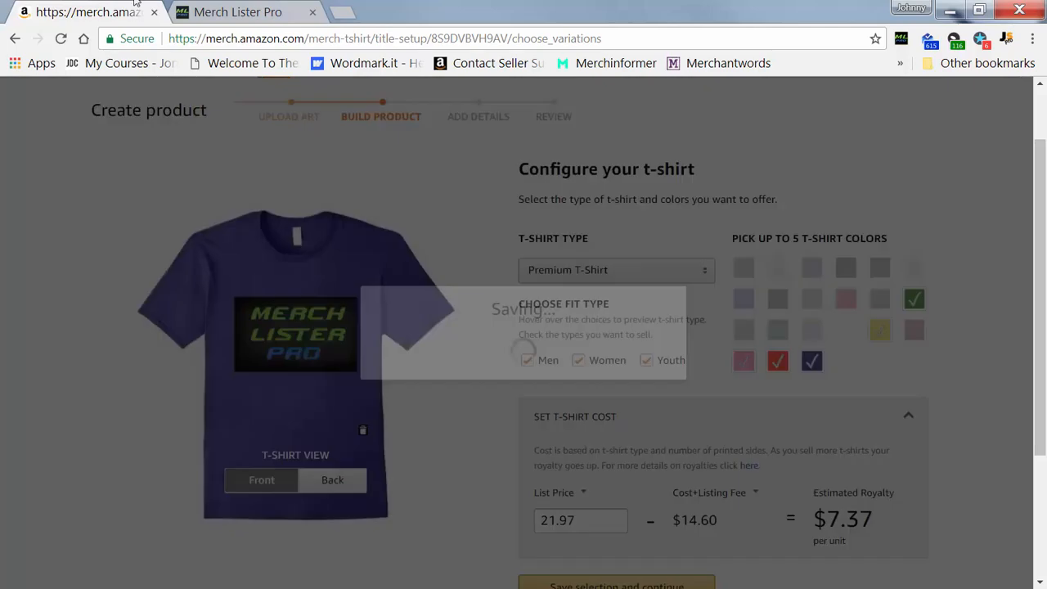
Open the Merch Lister Pro color profiles, move Standard Dark below Premium Bright and restore the original order.
left_click(211, 10)
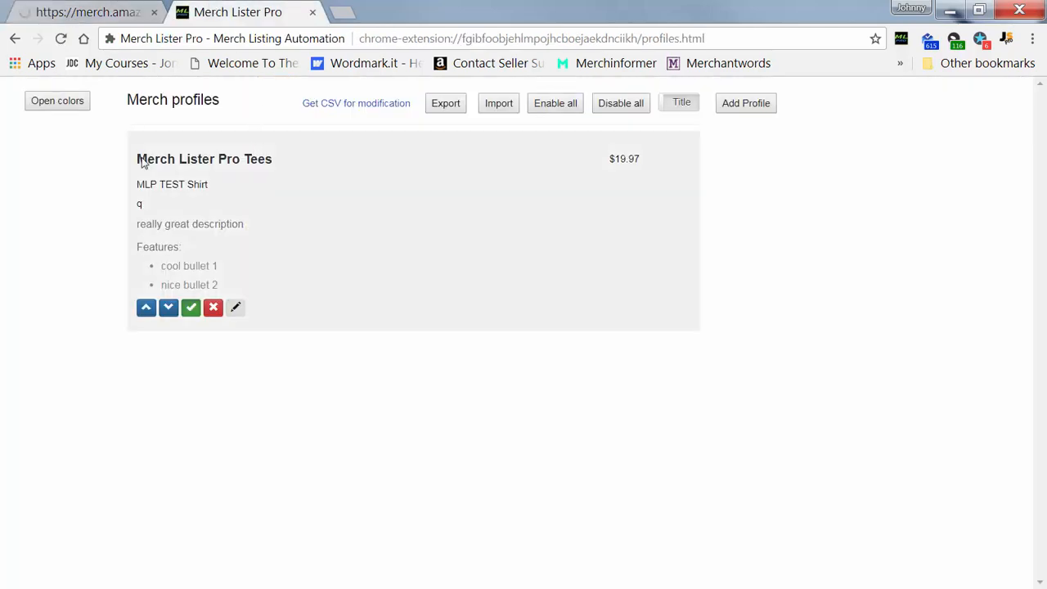
left_click(75, 110)
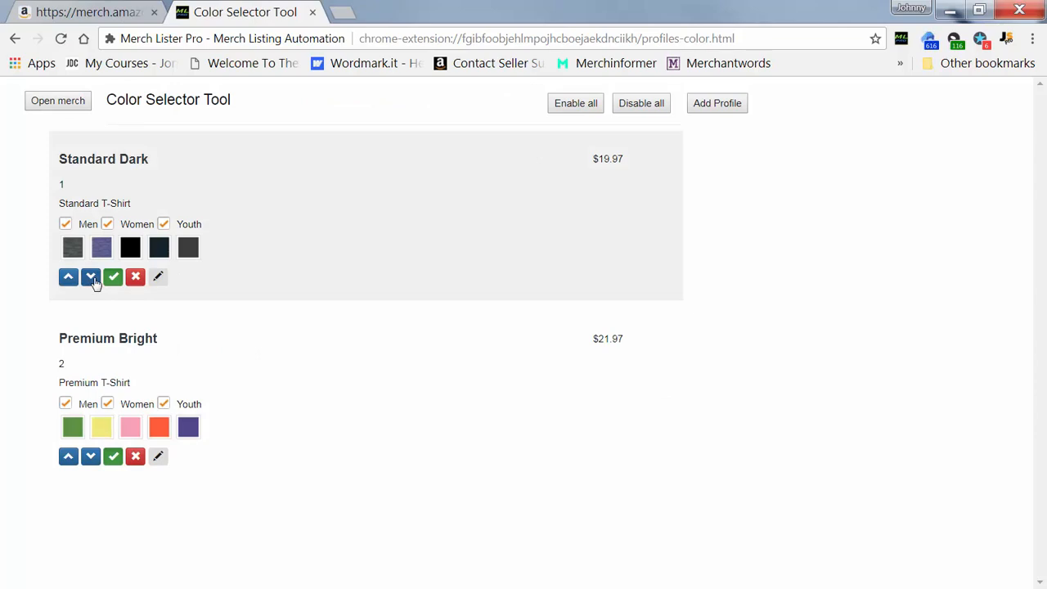
left_click(92, 278)
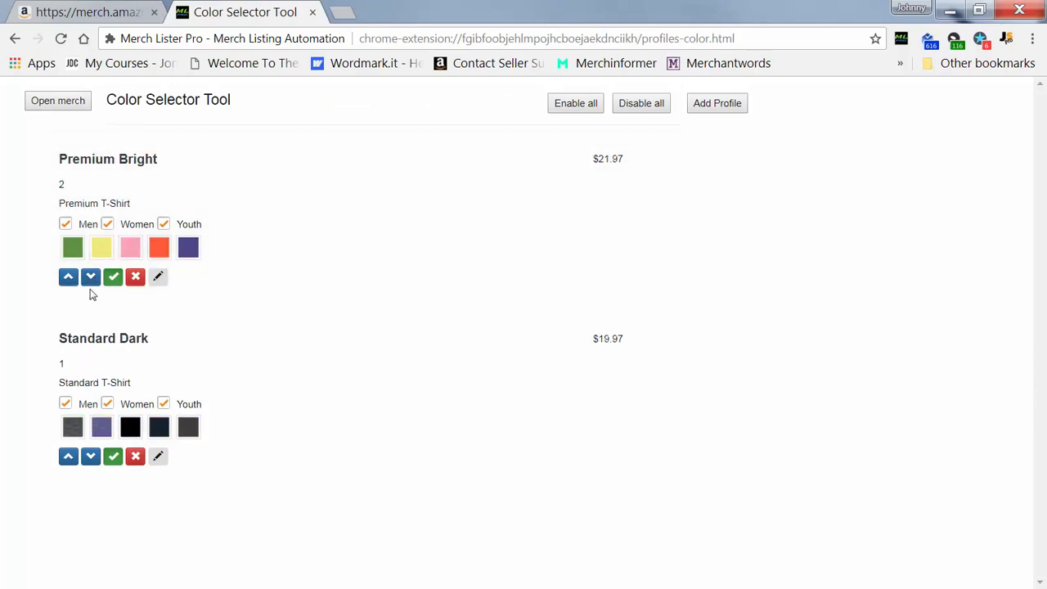
left_click(89, 277)
left_click_drag(146, 341, 140, 368)
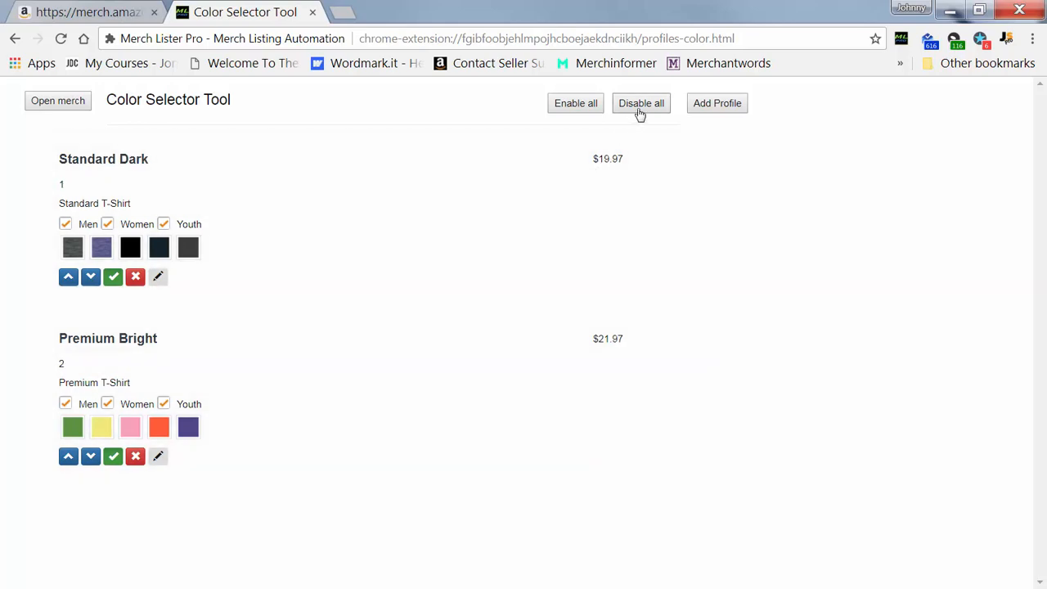
Hide the Premium Bright color profile from the context menu and make it visible again.
left_click(642, 107)
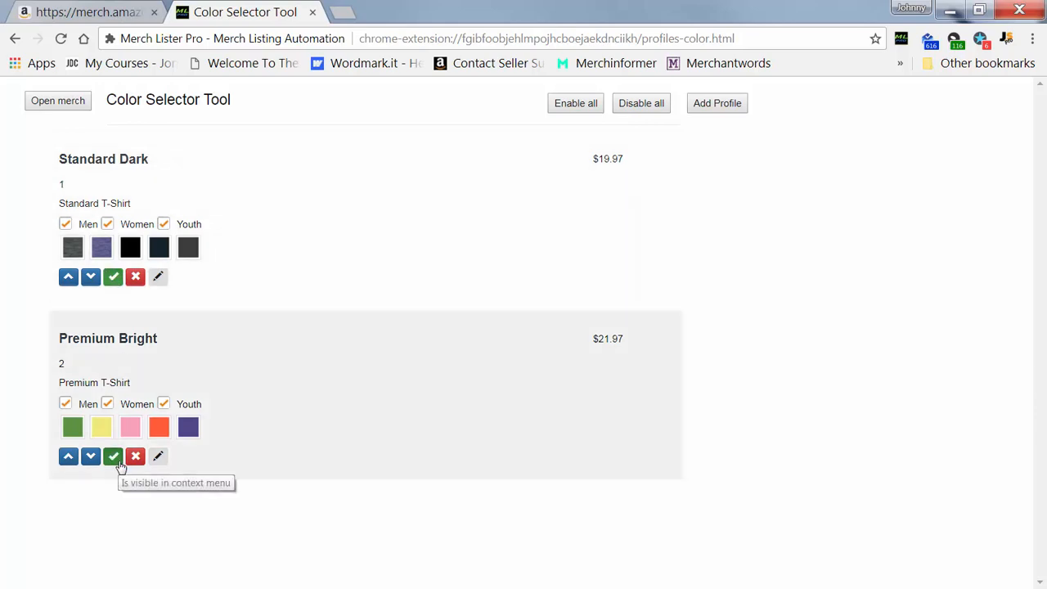
left_click(114, 456)
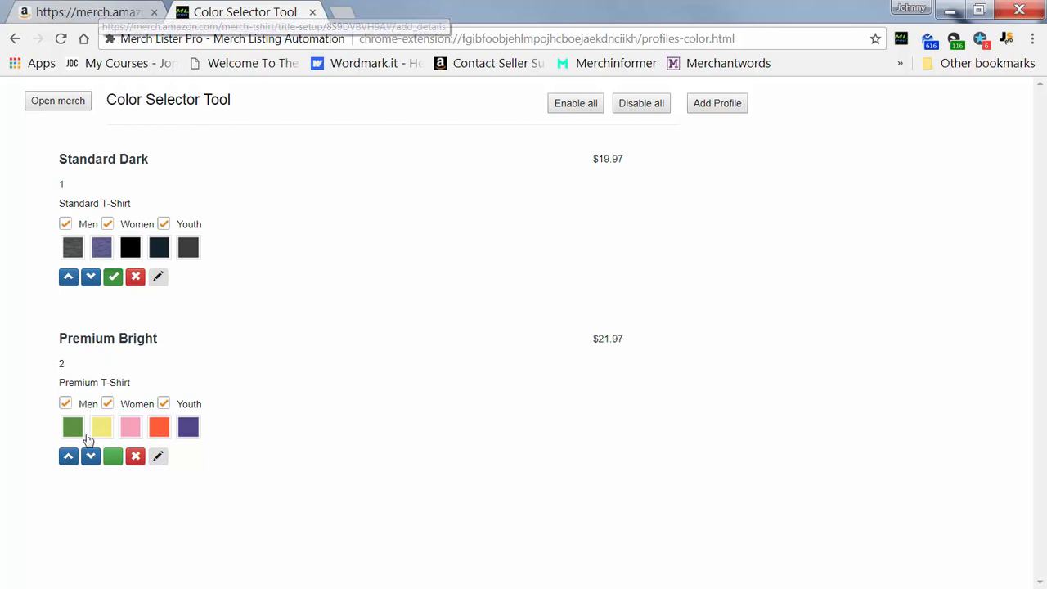
left_click(113, 459)
Return to the Merch by Amazon listing and fill in the product details with the MLP TEST Shirt profile through its shortcut.
left_click(119, 10)
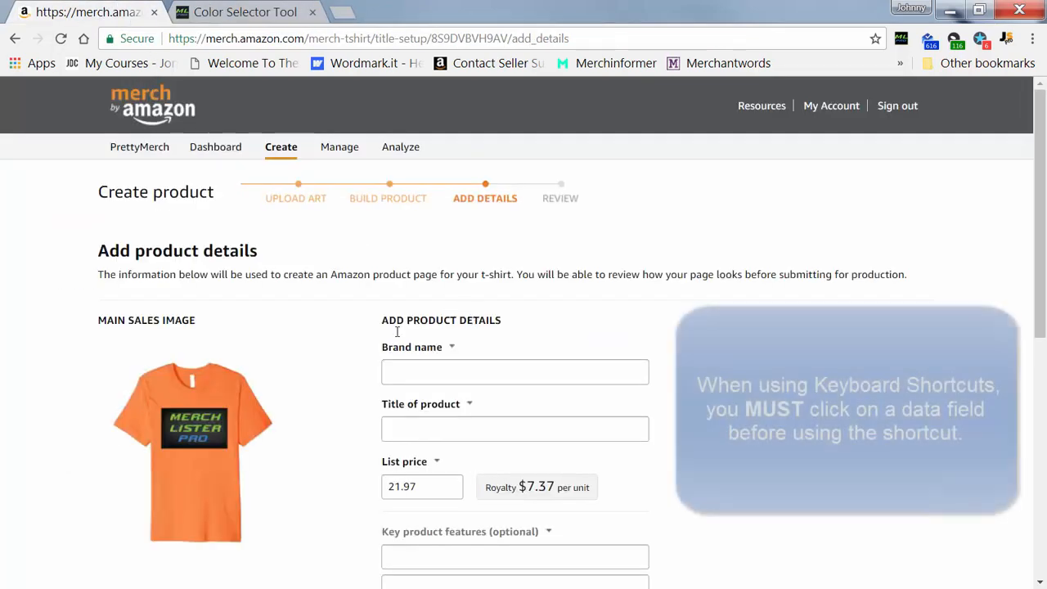
right_click(335, 330)
mouse_move(412, 228)
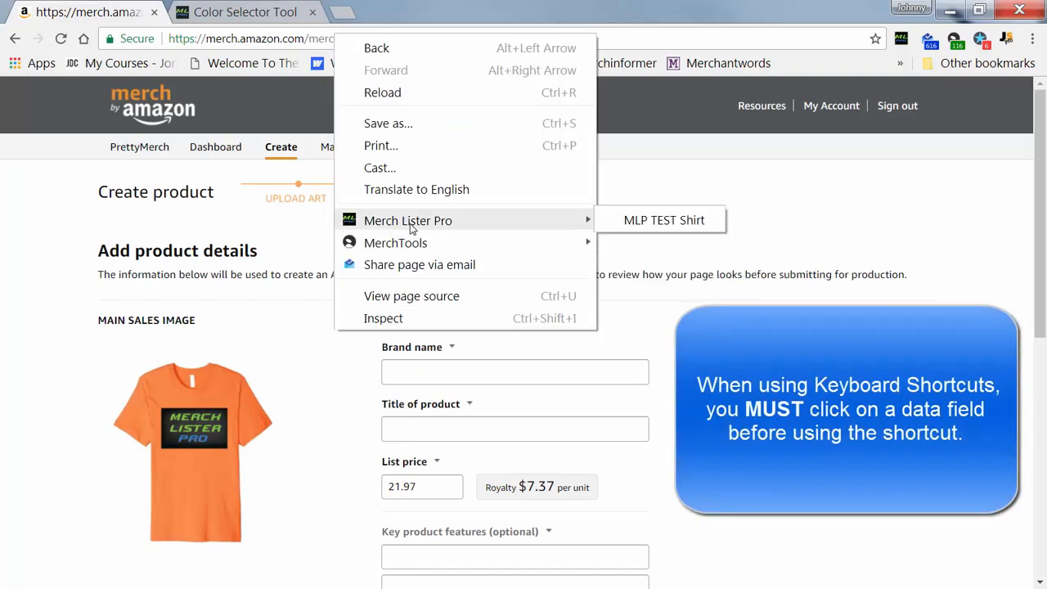
left_click(351, 440)
left_click(422, 487)
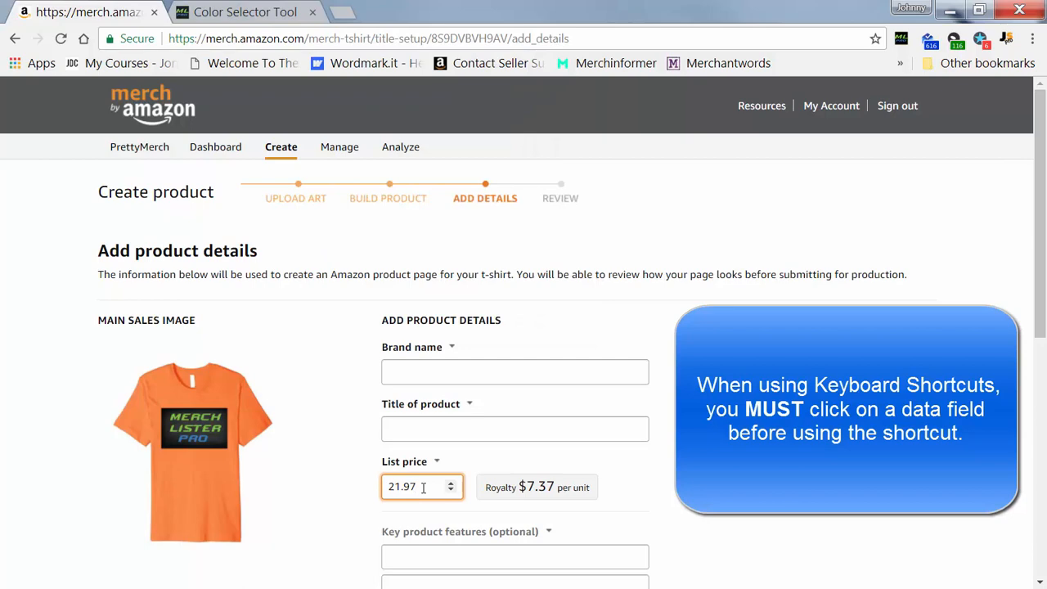
key("alt+1")
scroll(501, 309, "down", 3)
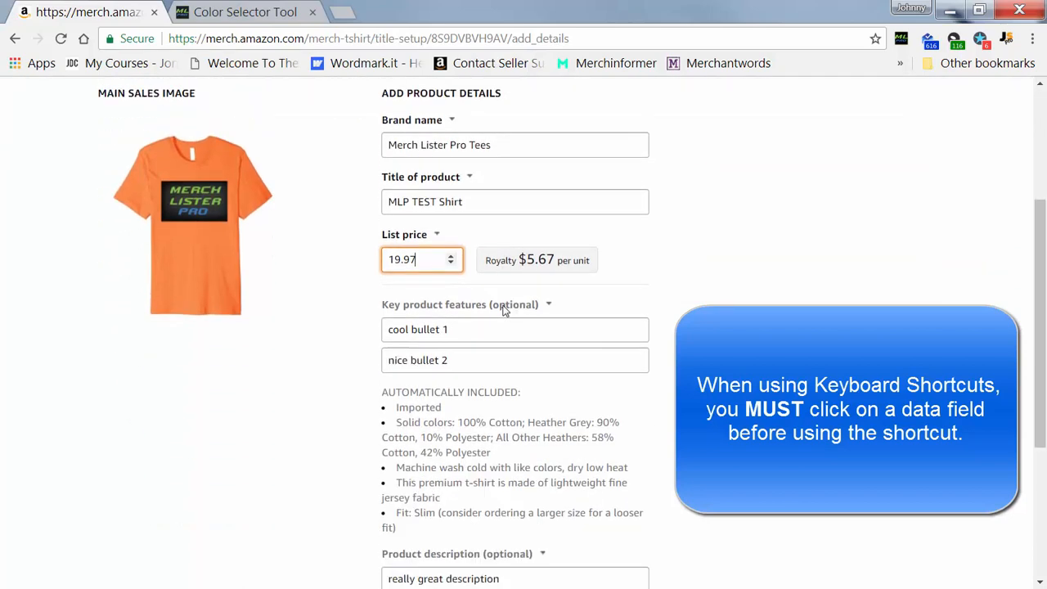
scroll(473, 336, "up", 2)
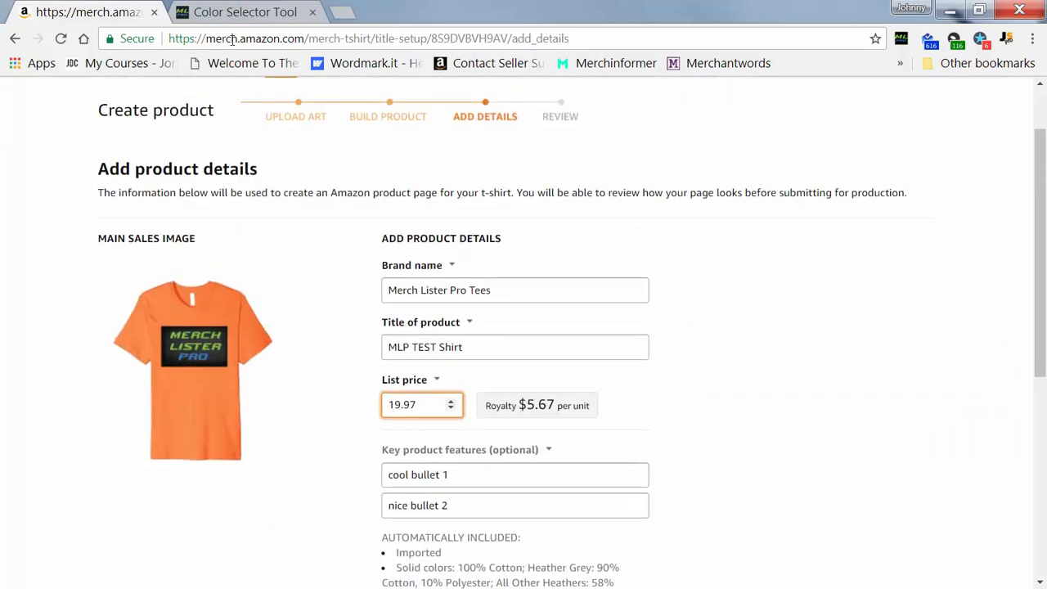
Return to the Merch Lister Pro merch profiles, open the MLP TEST Shirt profile for editing and close it without saving.
left_click(216, 12)
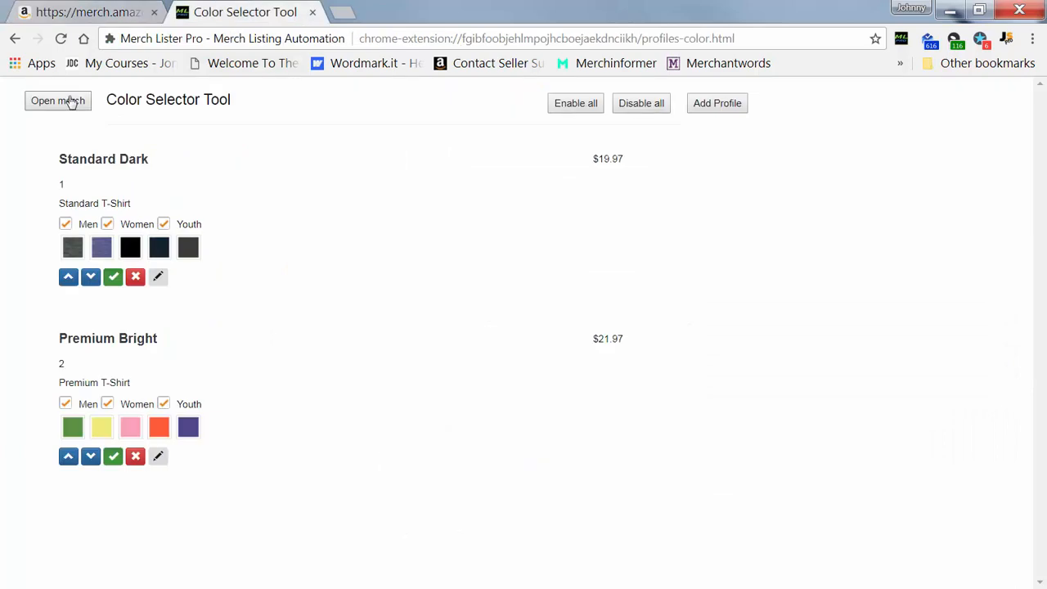
left_click(58, 101)
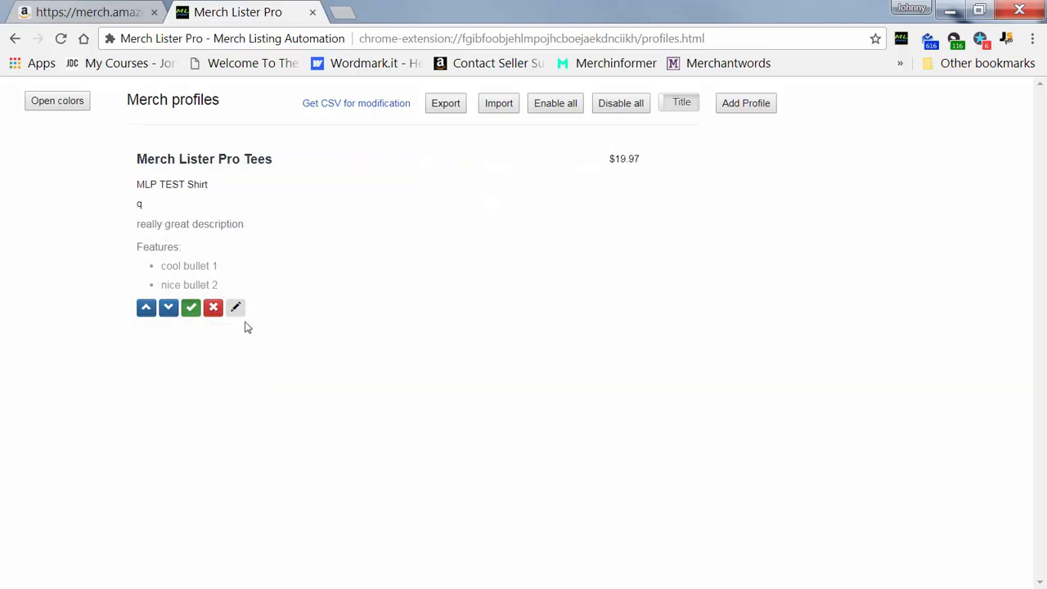
left_click(236, 309)
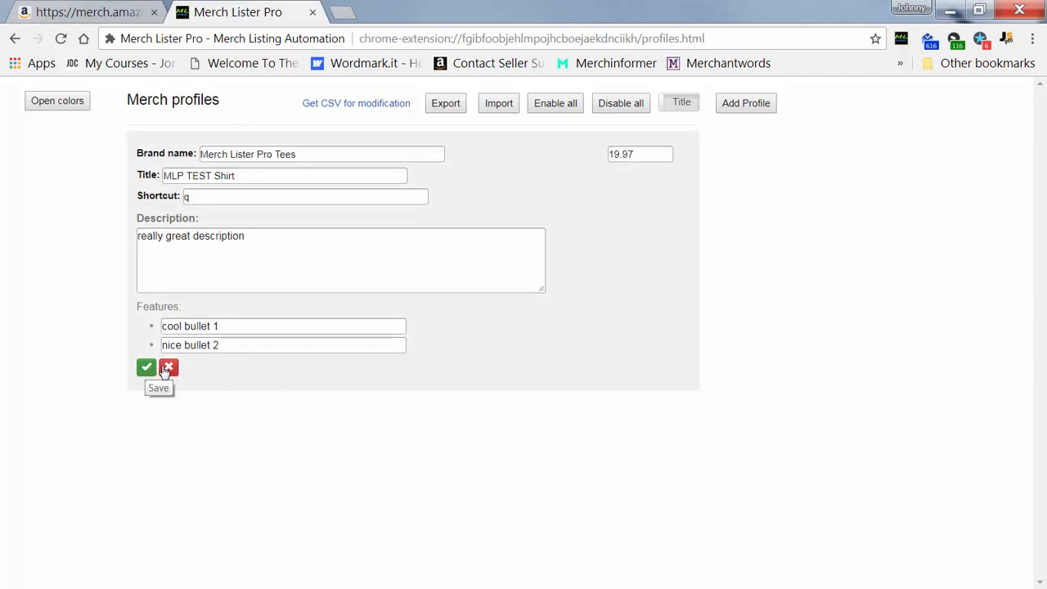
left_click(169, 369)
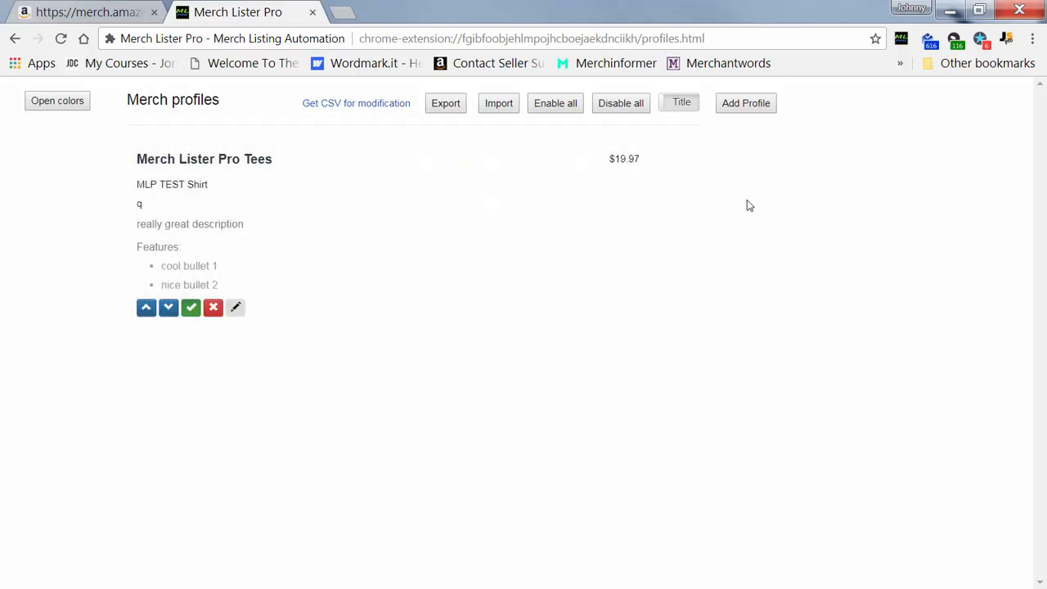
Export the merch profiles as a CSV file and open it in Excel in a maximized window.
left_click(445, 104)
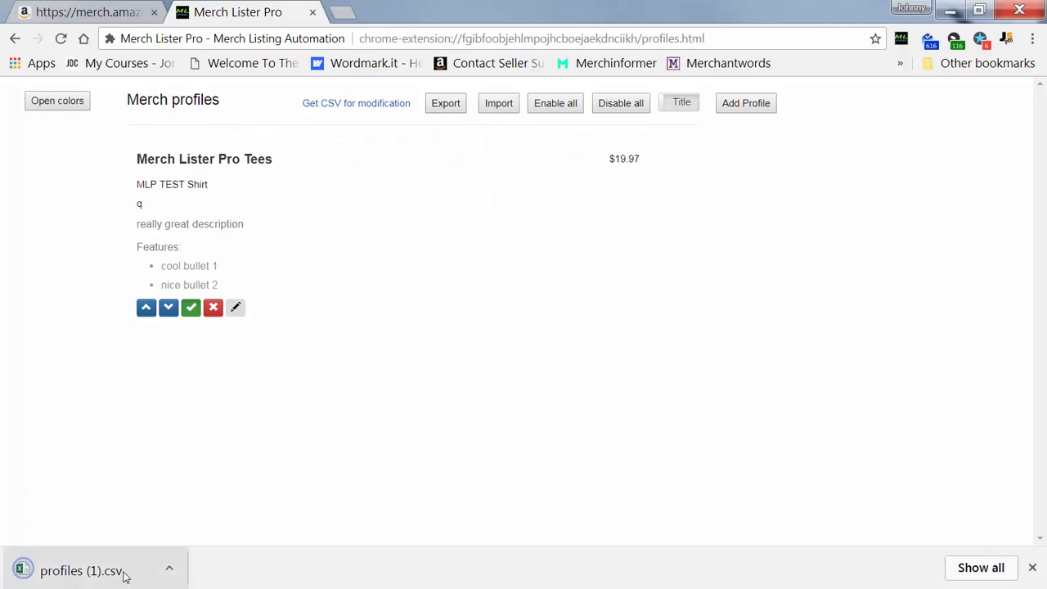
left_click(125, 572)
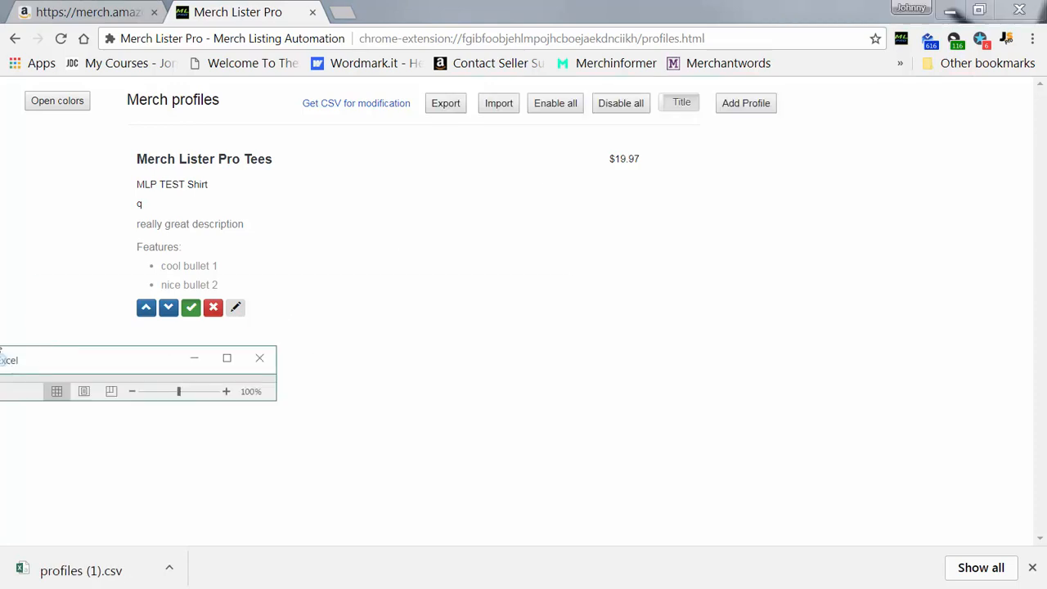
left_click_drag(7, 357, 508, 261)
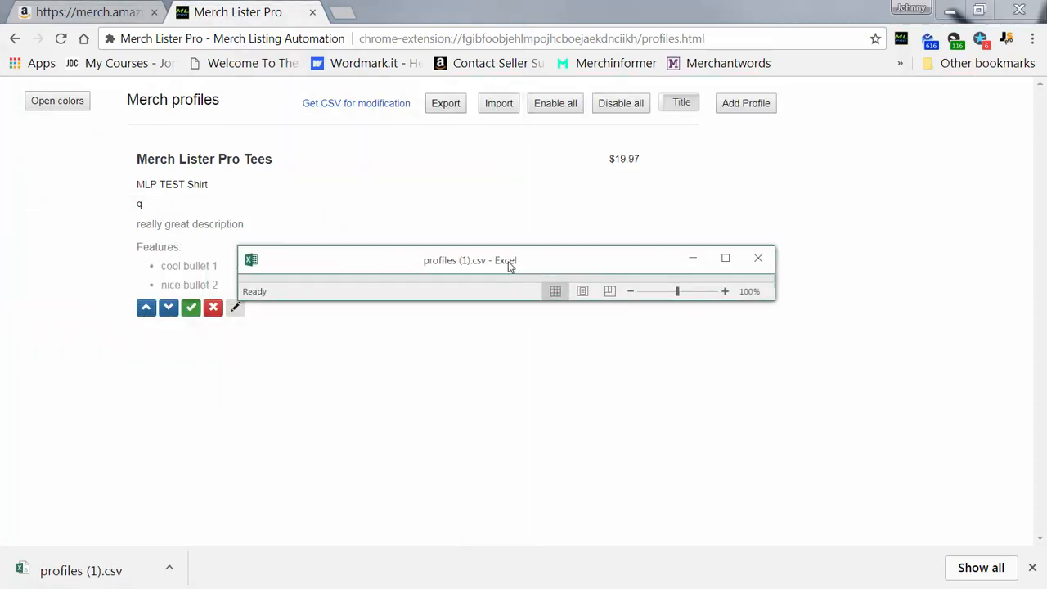
left_click(726, 259)
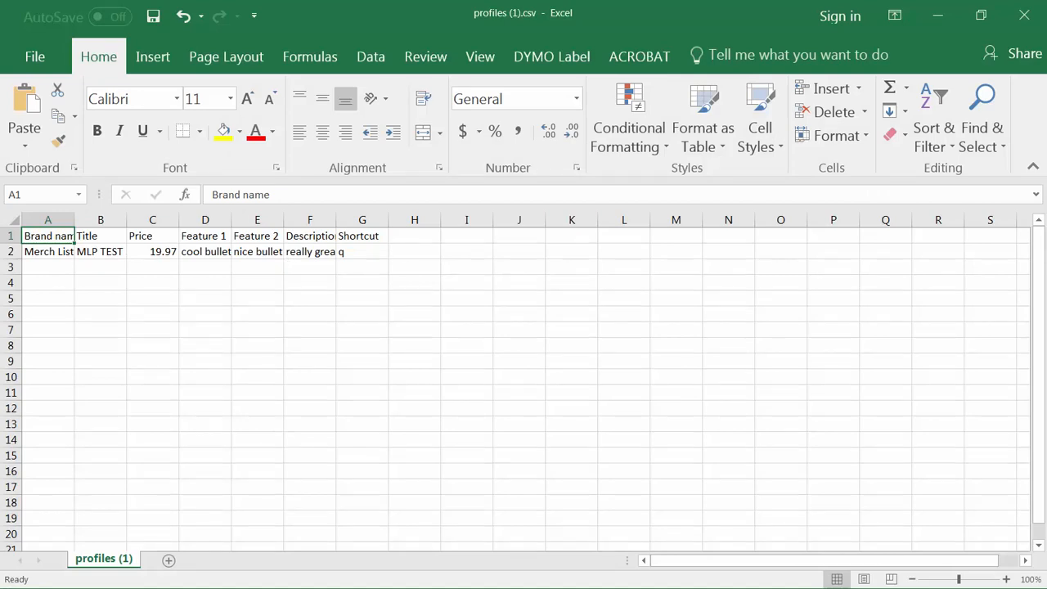
Paste the copied baseball, basketball, football and hockey shirt profile rows starting at cell A2, save profiles (1).csv and close Excel.
key("ctrl+c")
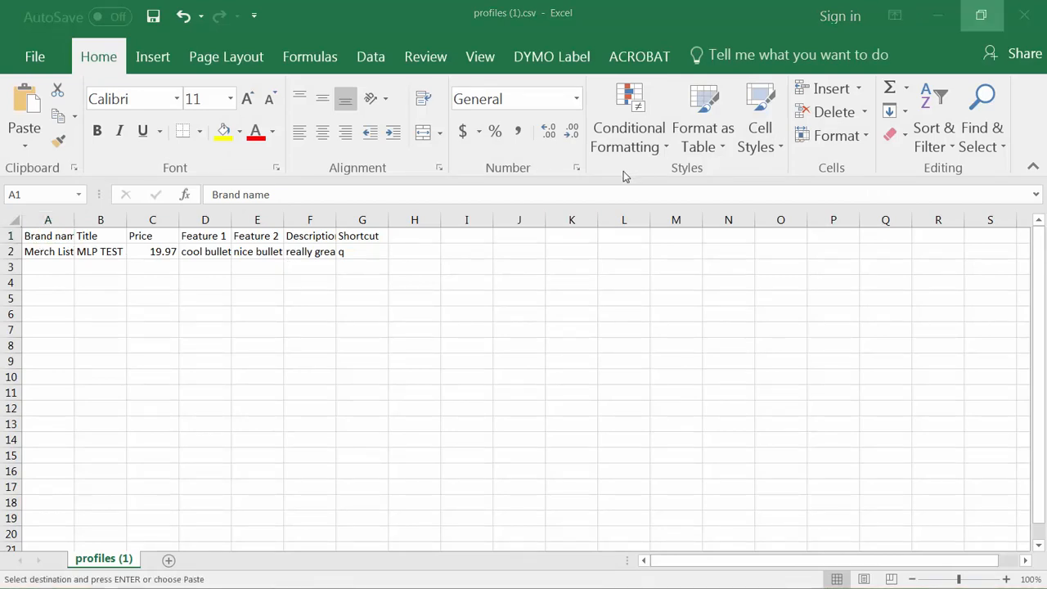
left_click(51, 254)
key("ctrl+v")
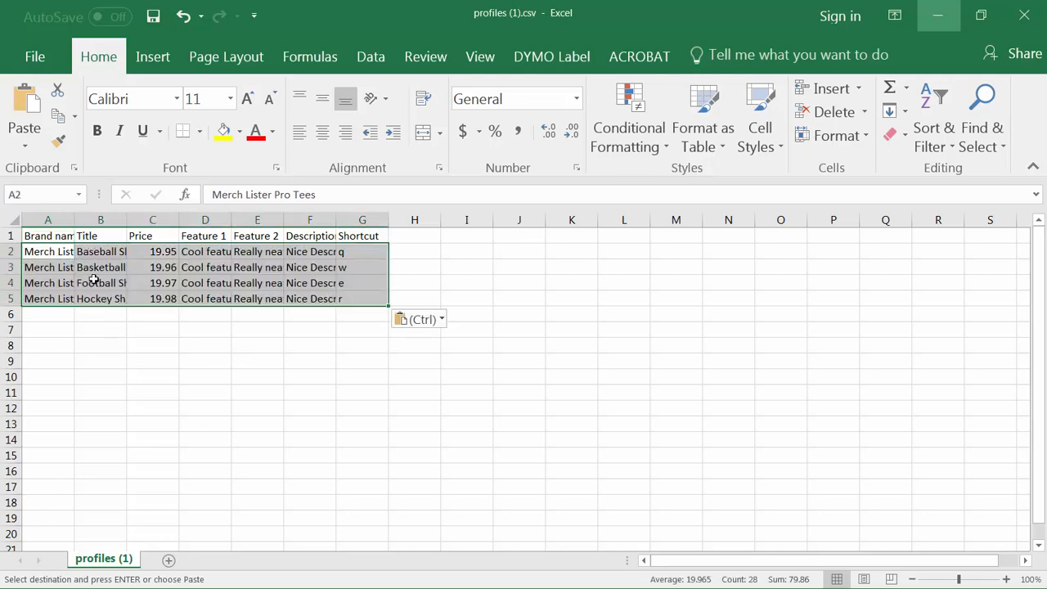
left_click(153, 18)
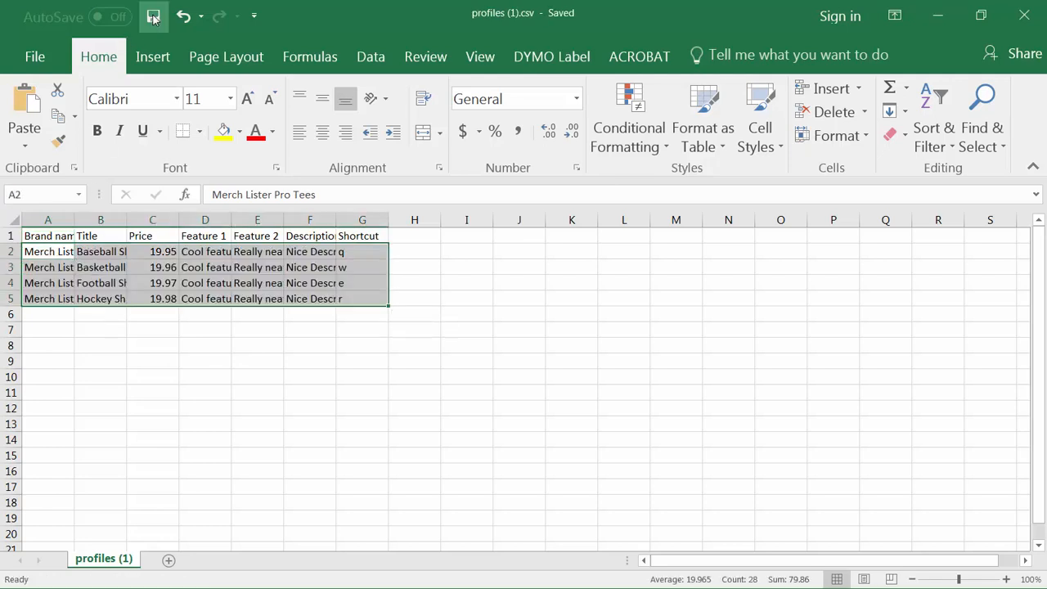
left_click(1021, 16)
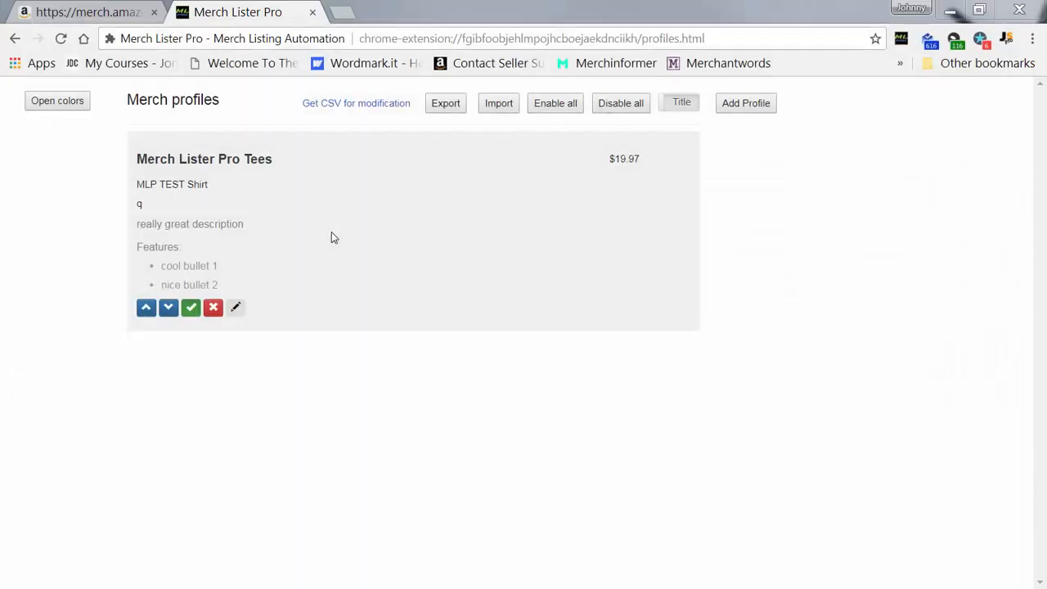
Import test profiles.csv from the Desktop into the merch profiles and look through the imported profiles.
left_click(506, 106)
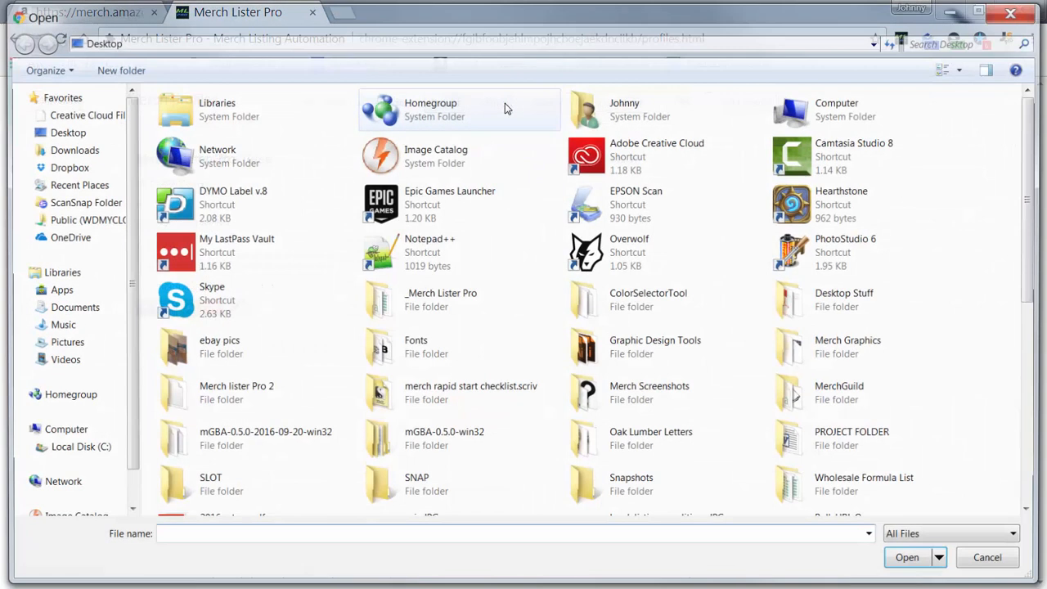
left_click(230, 207)
key("t")
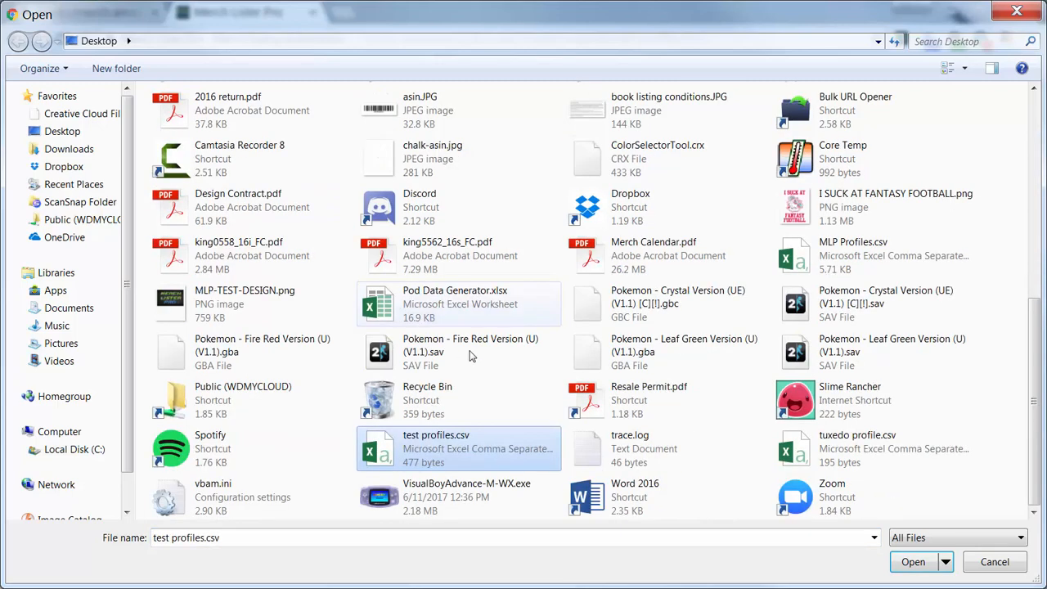
left_click(910, 562)
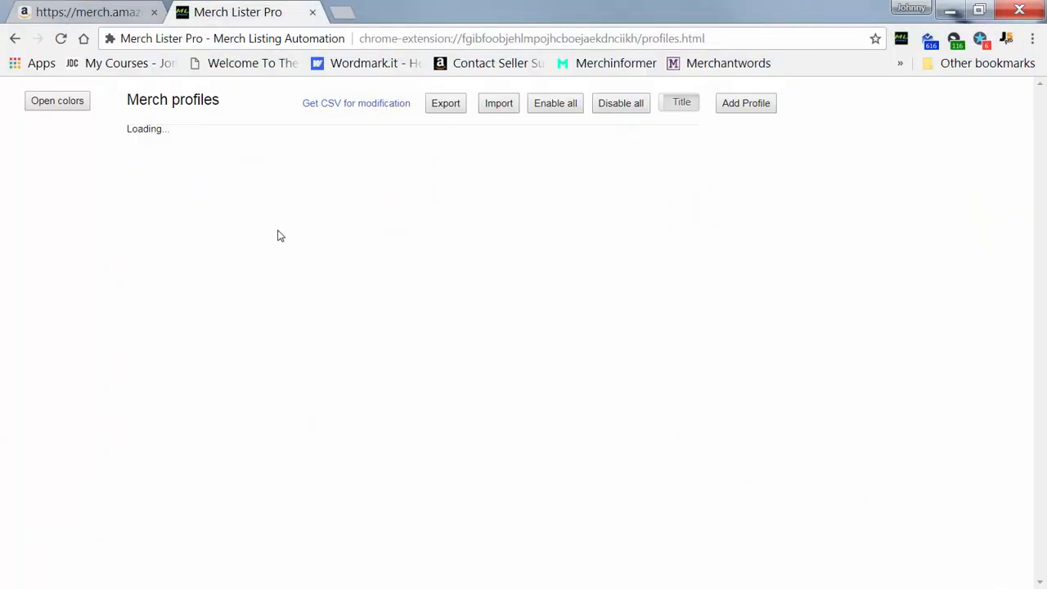
scroll(230, 220, "down", 5)
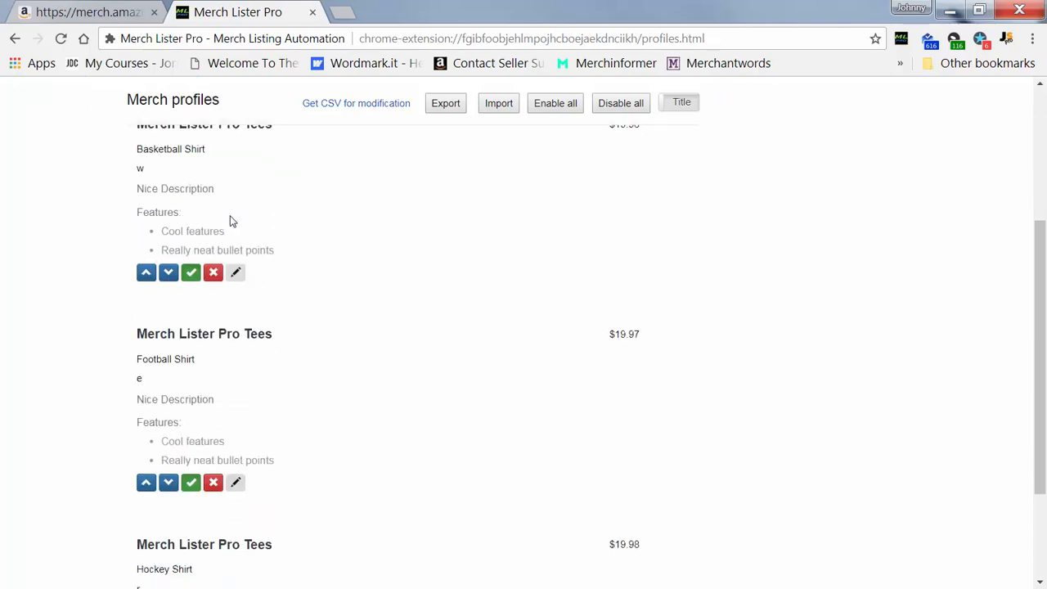
scroll(292, 309, "up", 5)
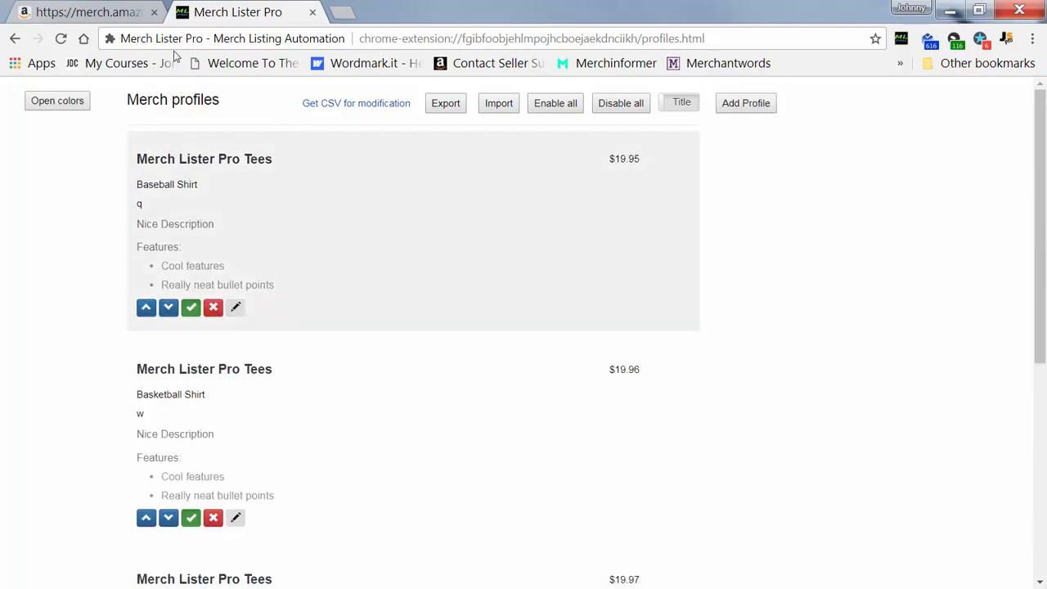
Show the Merch Lister Pro profile choices on the Merch by Amazon listing and dismiss them without applying any.
left_click(129, 15)
right_click(328, 244)
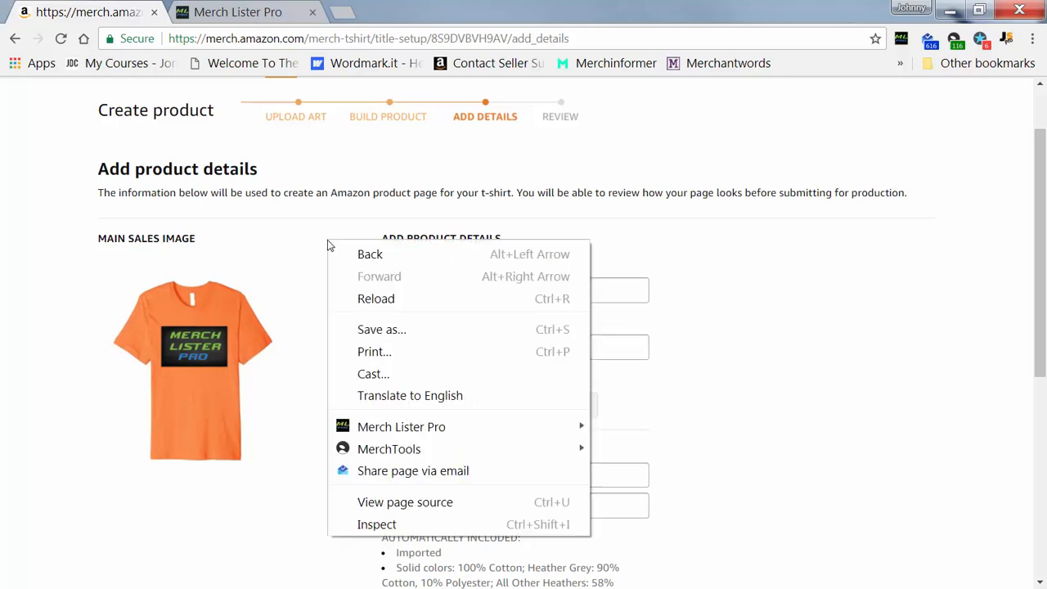
mouse_move(515, 430)
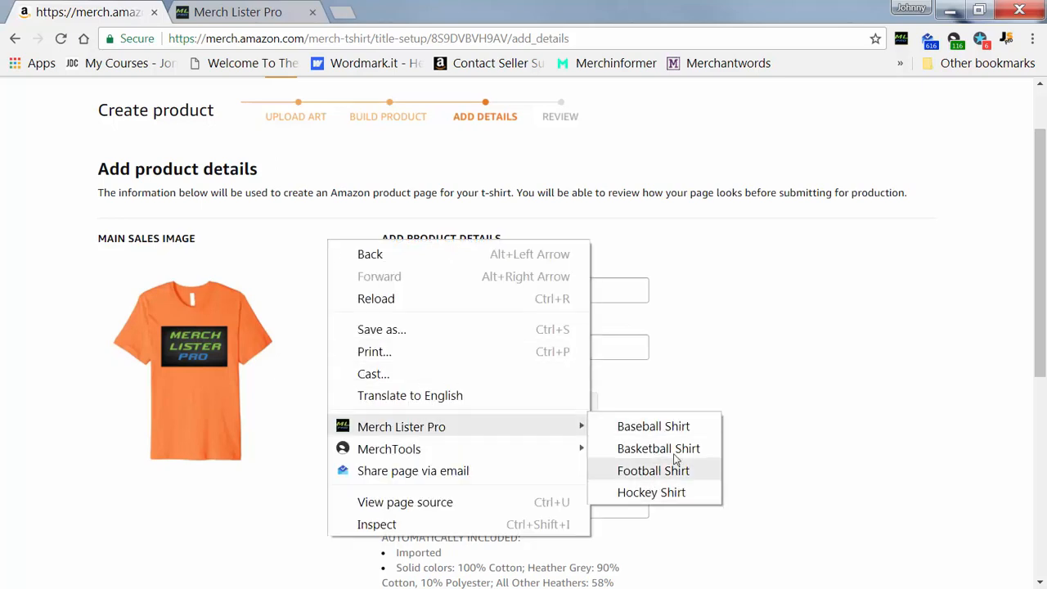
left_click(834, 393)
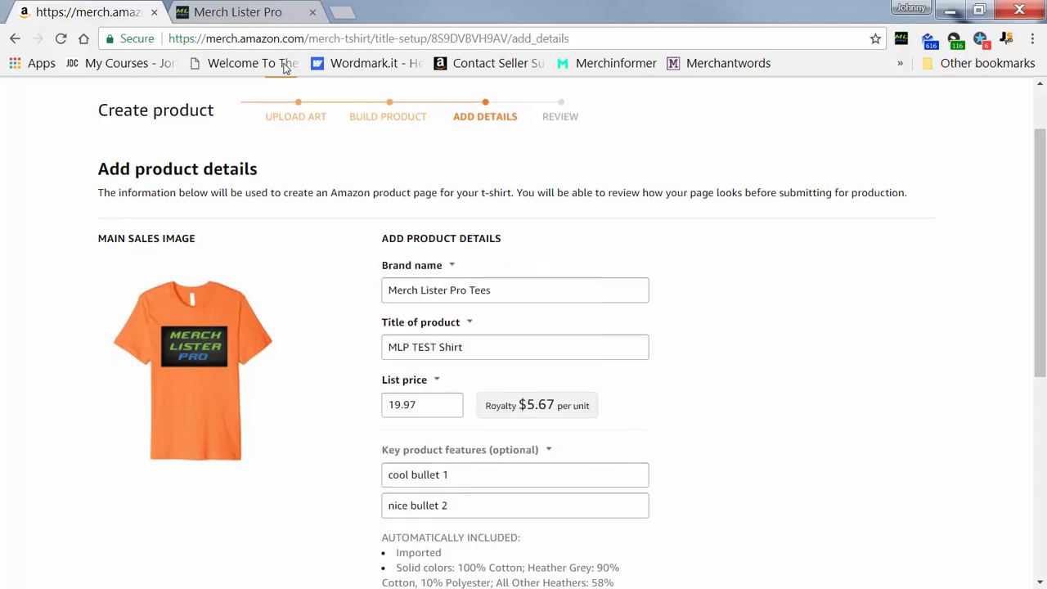
Try Brand as the profile field shown in the context menu on the listing, and restore it to Title.
left_click(222, 13)
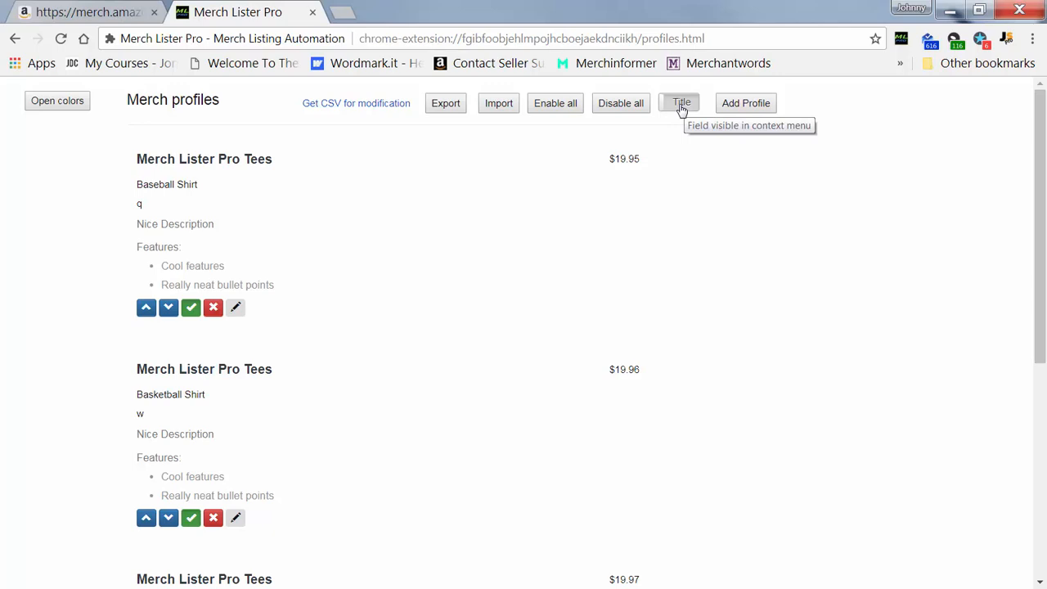
left_click(681, 104)
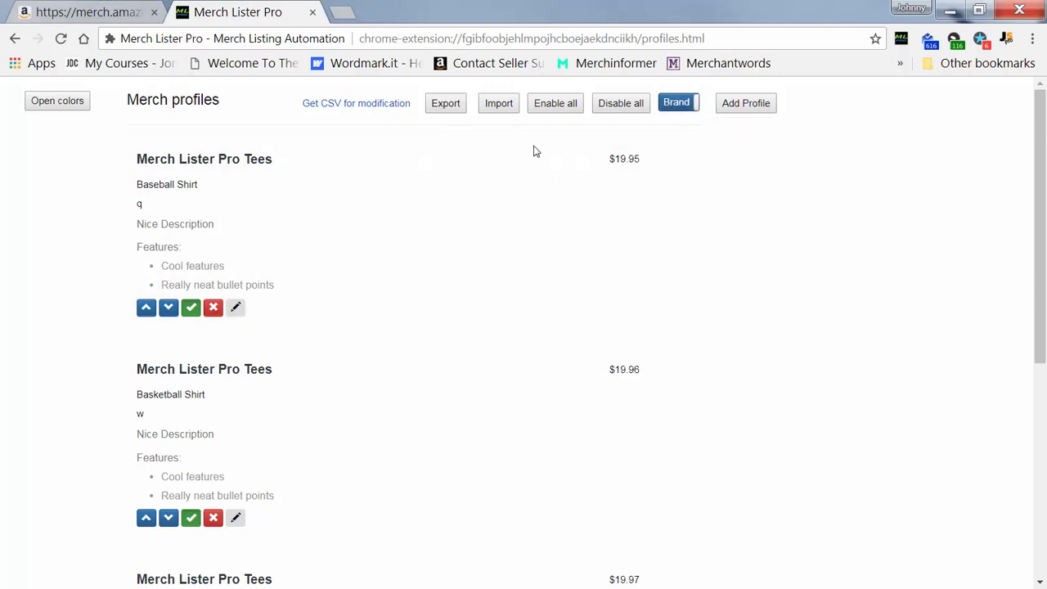
key("ctrl+1")
right_click(322, 245)
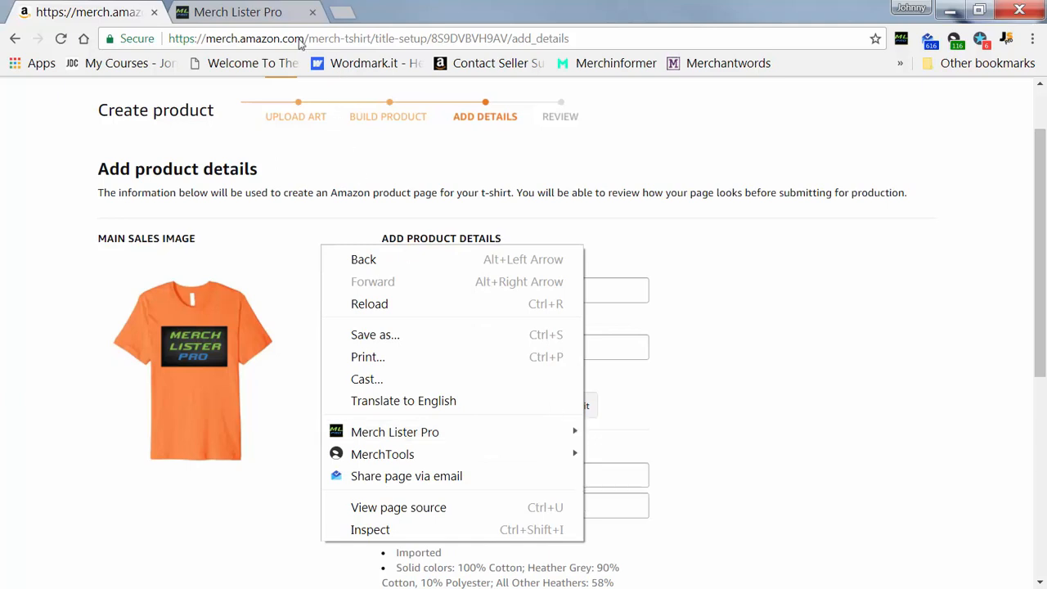
key("Escape")
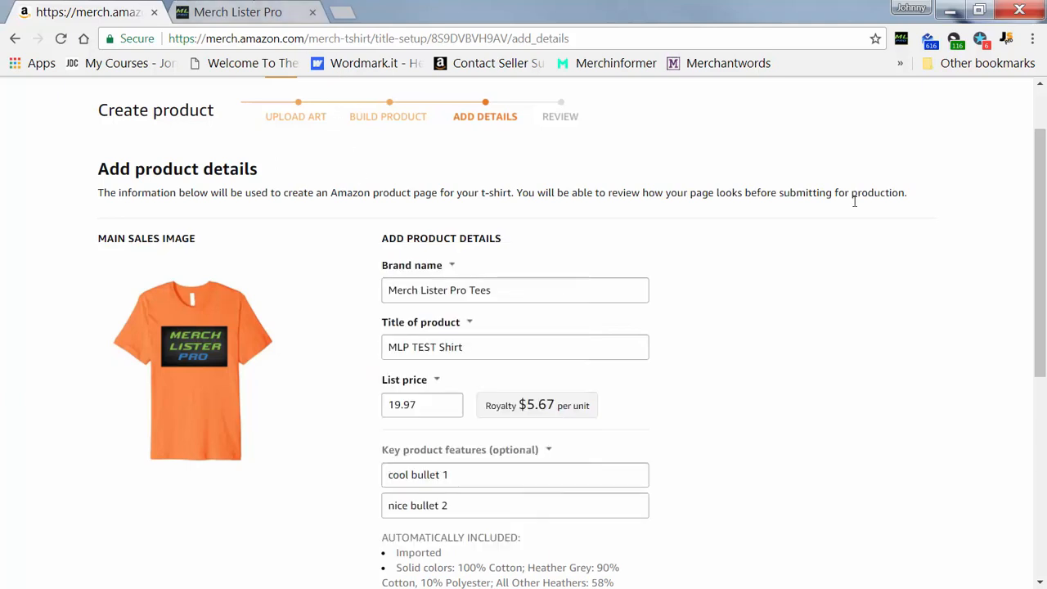
left_click(282, 10)
left_click(677, 104)
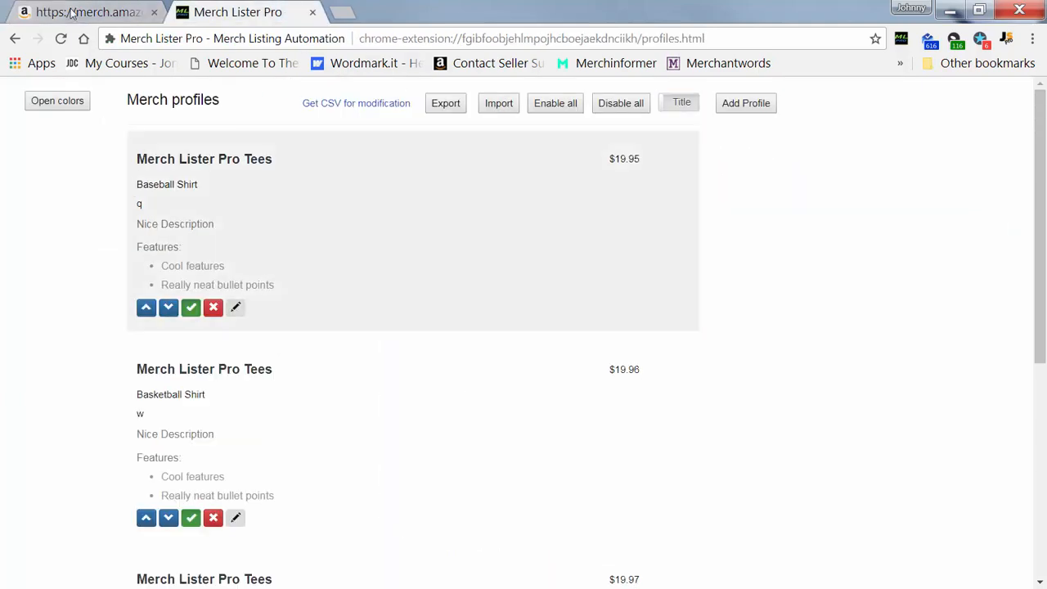
Return to the Merch by Amazon listing and fill in its product details with the Hockey Shirt profile.
left_click(65, 10)
right_click(632, 248)
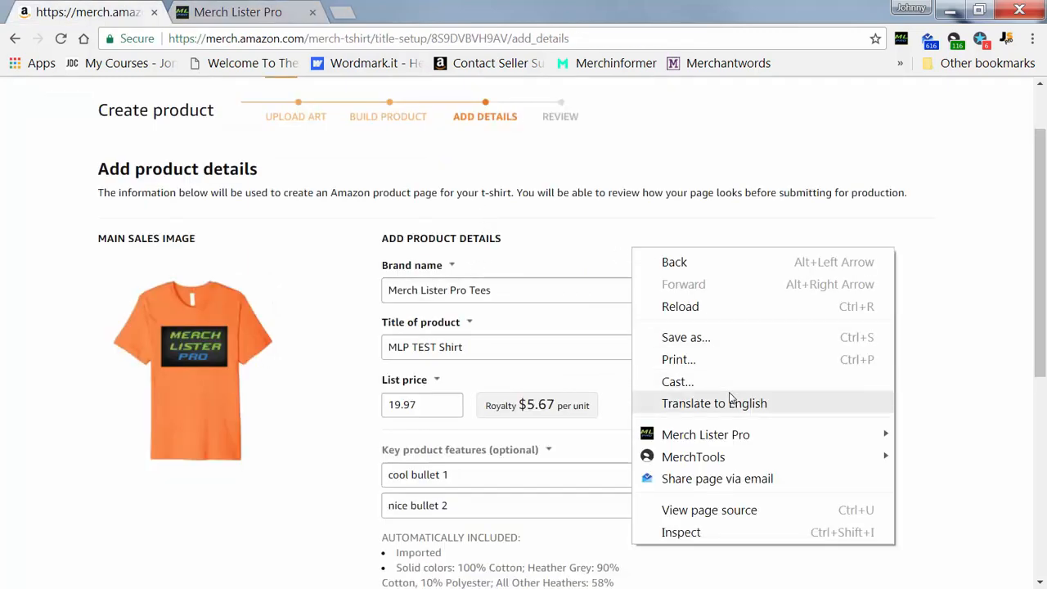
mouse_move(734, 435)
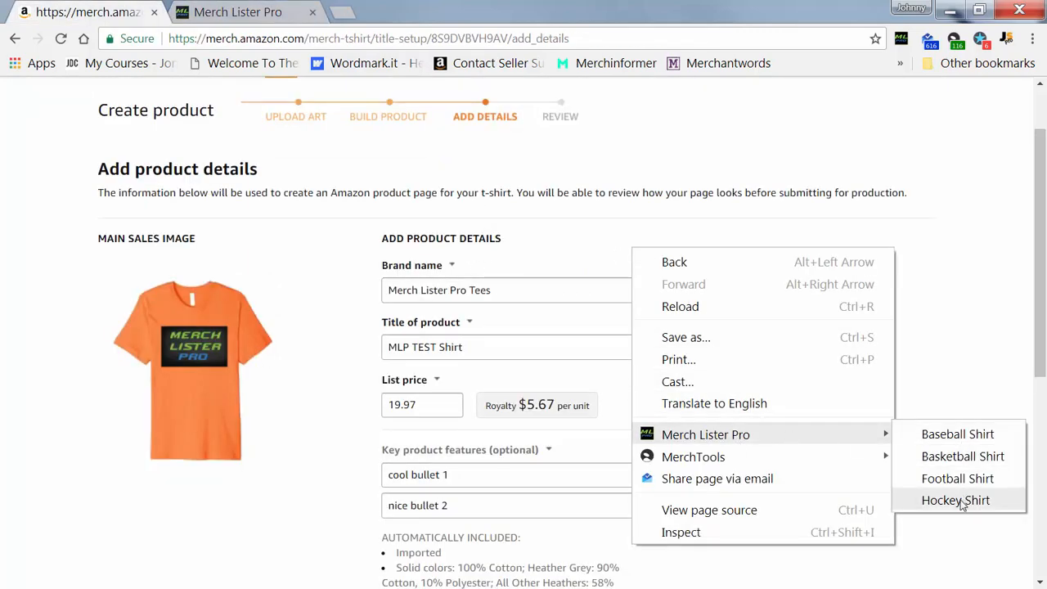
left_click(466, 342)
left_click(427, 404)
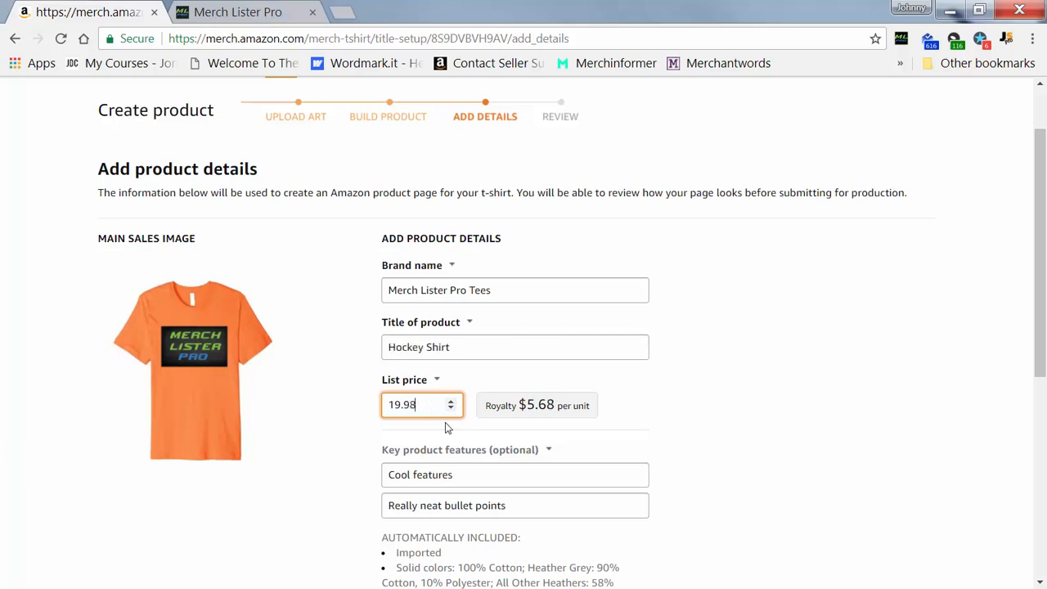
Review the filled-in Hockey Shirt product details and try to save the selection and continue.
scroll(557, 405, "down", 2)
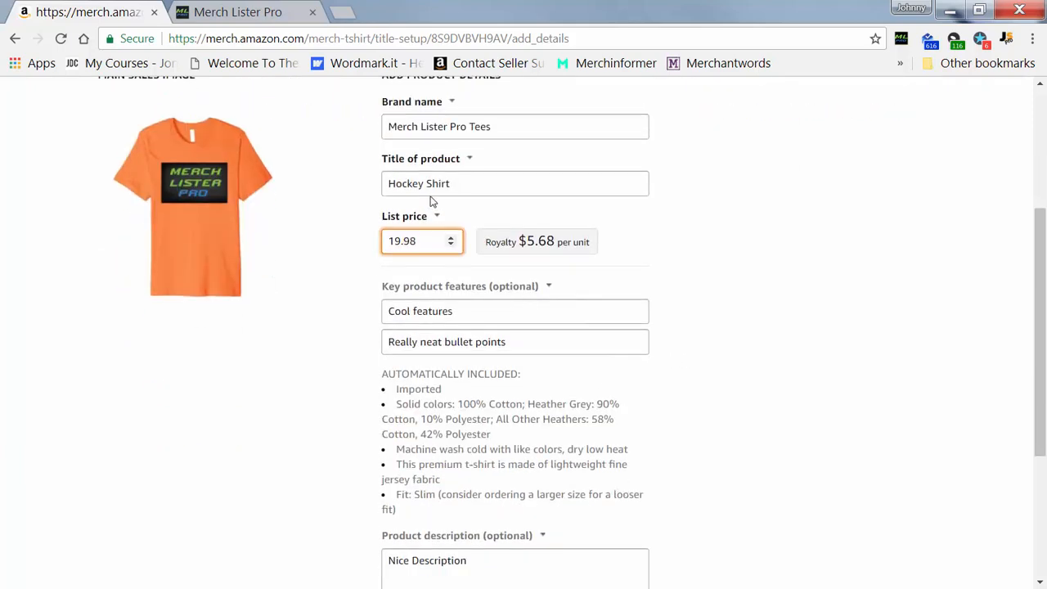
scroll(639, 421, "down", 3)
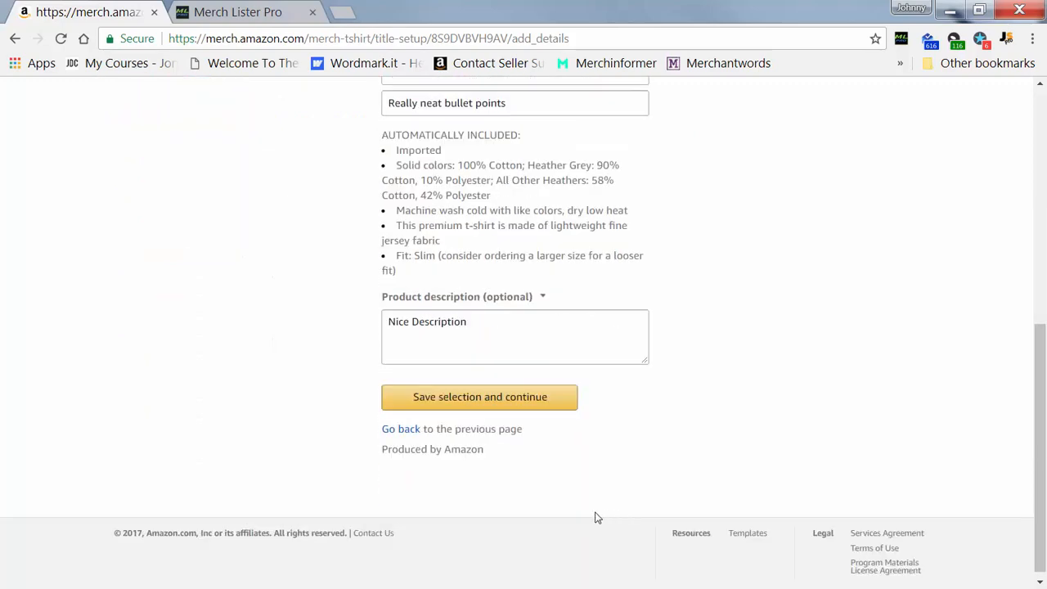
left_click(494, 390)
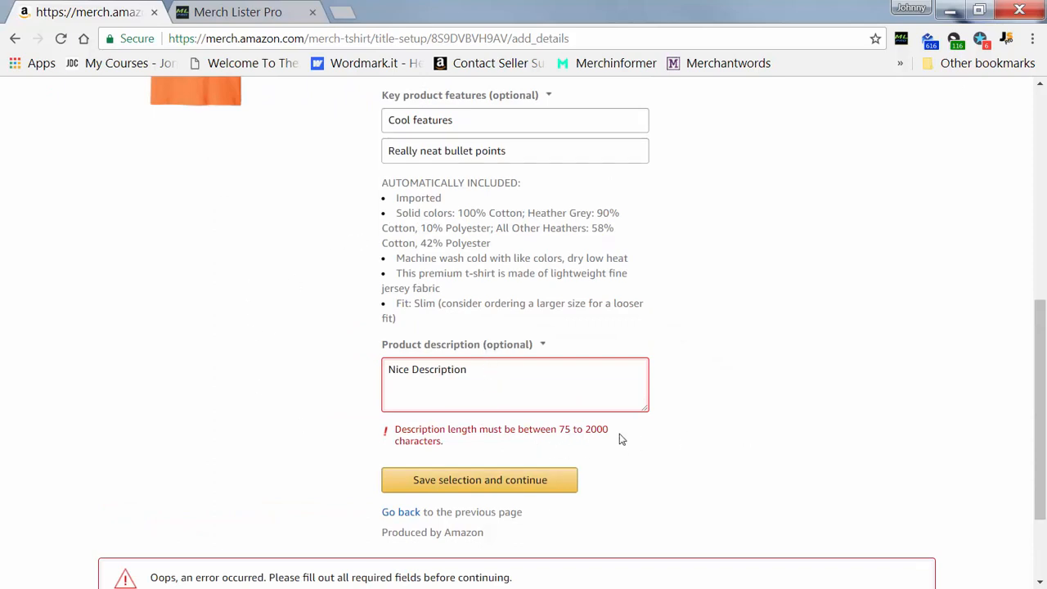
scroll(255, 286, "up", 4)
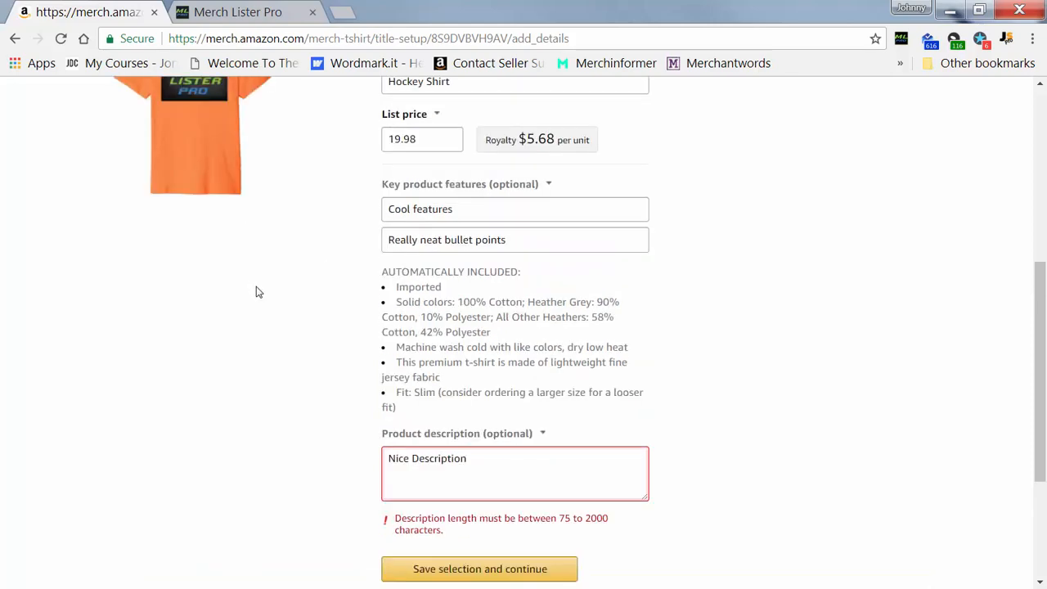
Return to the Merch Lister Pro profiles and import the updated test profiles.csv from the Desktop.
left_click(259, 16)
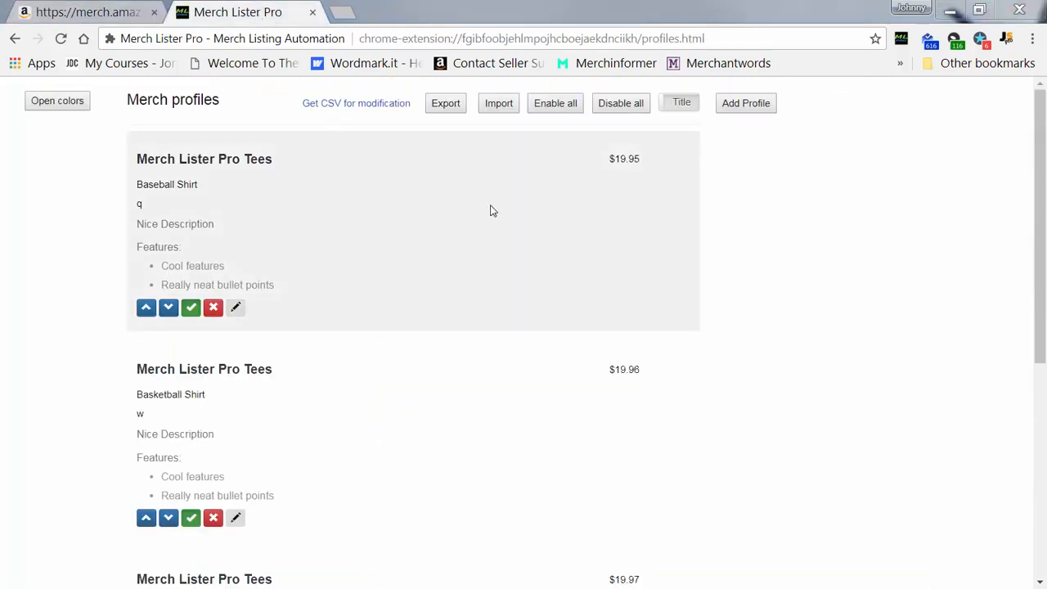
left_click(494, 108)
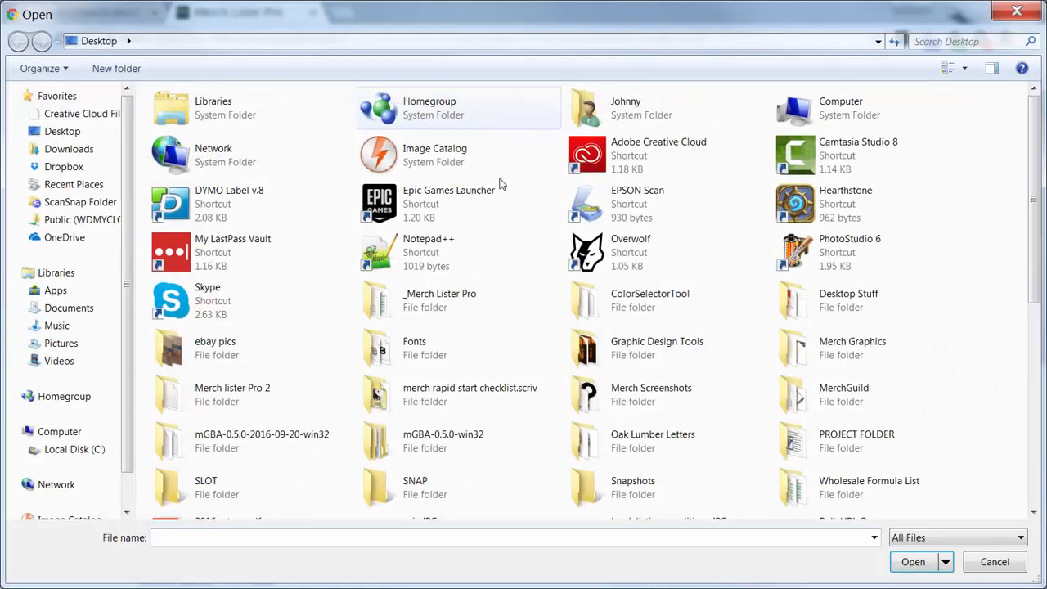
left_click(622, 361)
key("t")
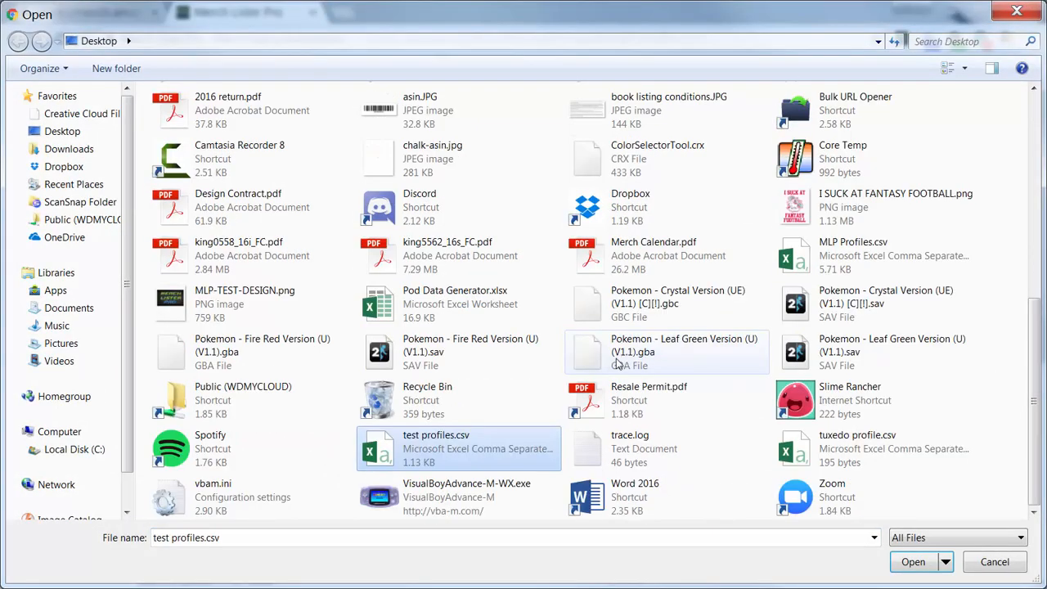
left_click(915, 563)
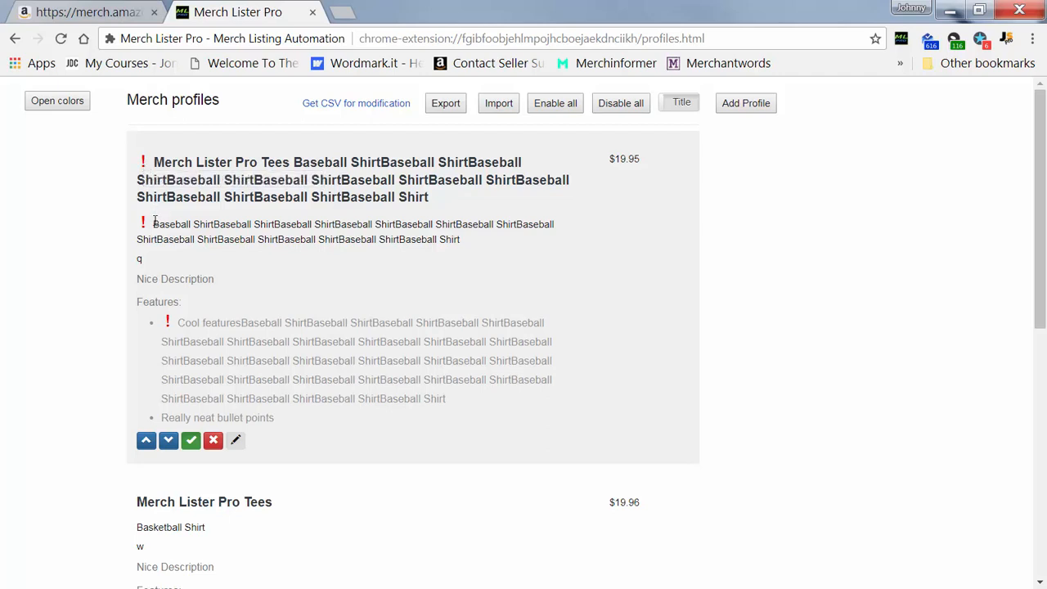
Check the warning markers on the Baseball Shirt profile's title and first feature, and open that profile for editing.
mouse_move(140, 229)
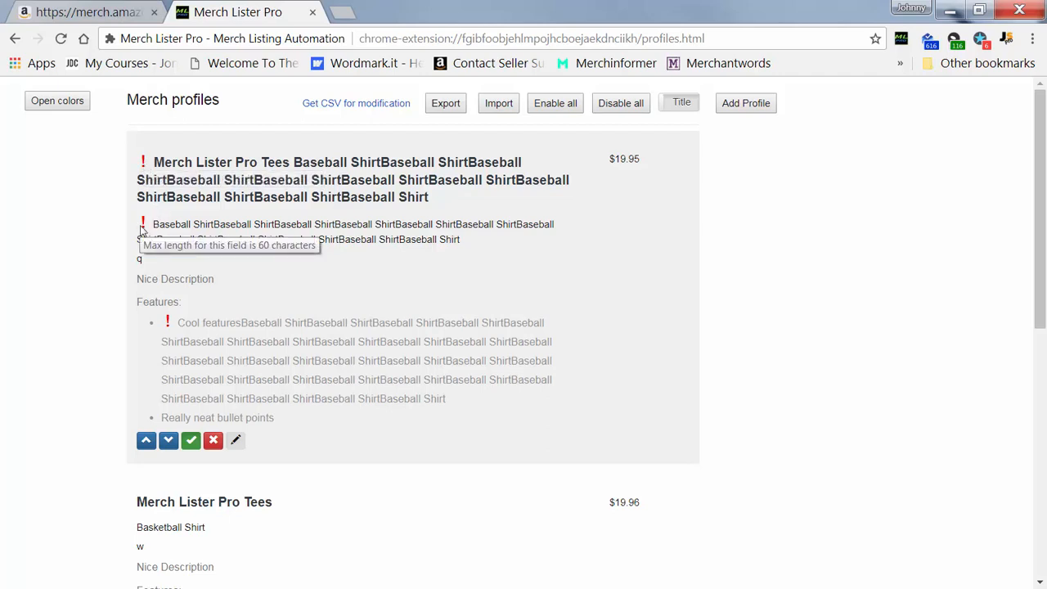
mouse_move(170, 326)
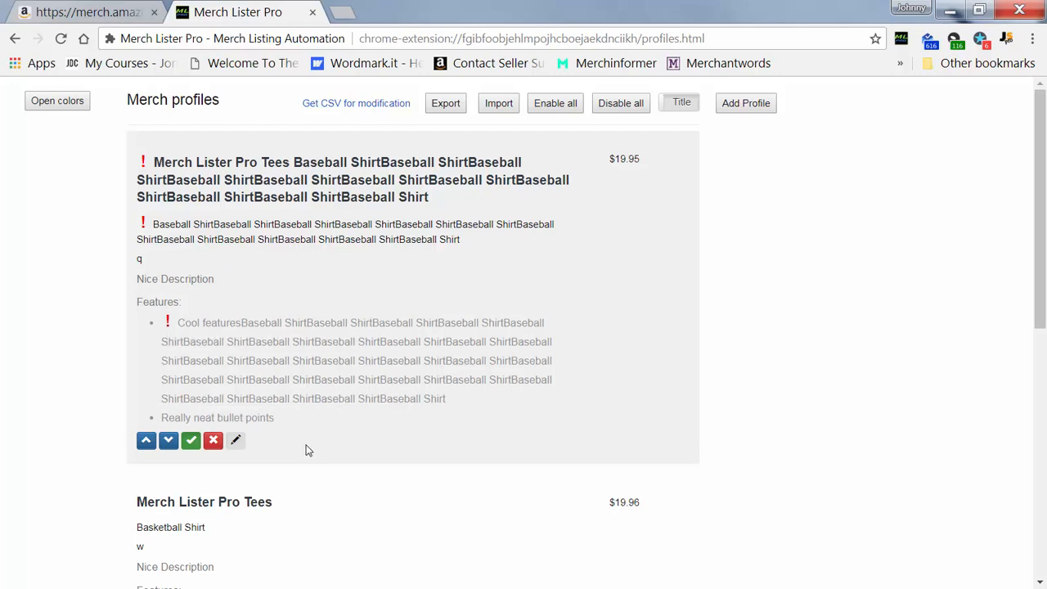
left_click(236, 442)
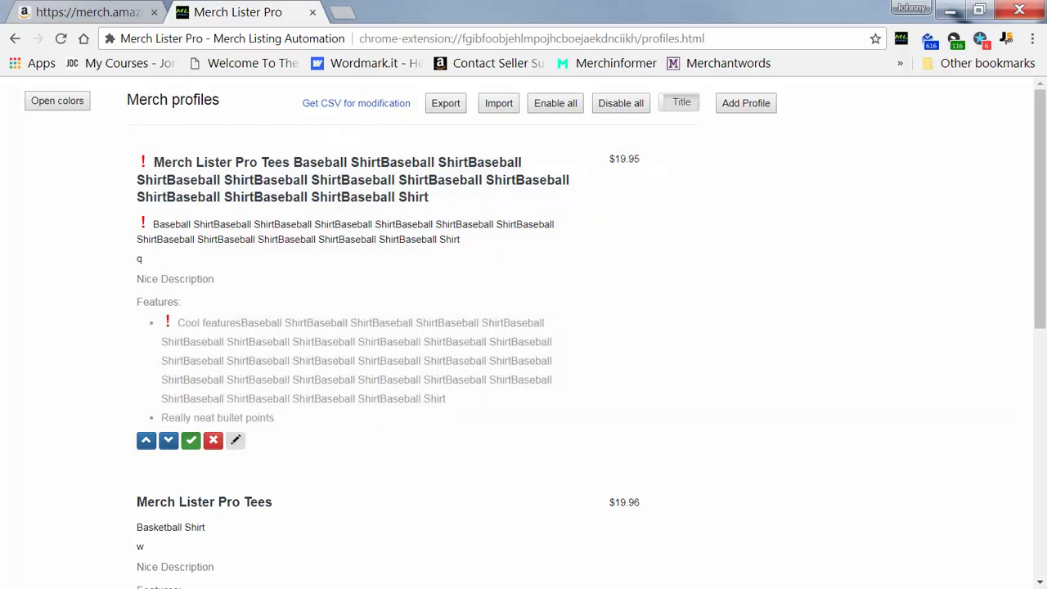